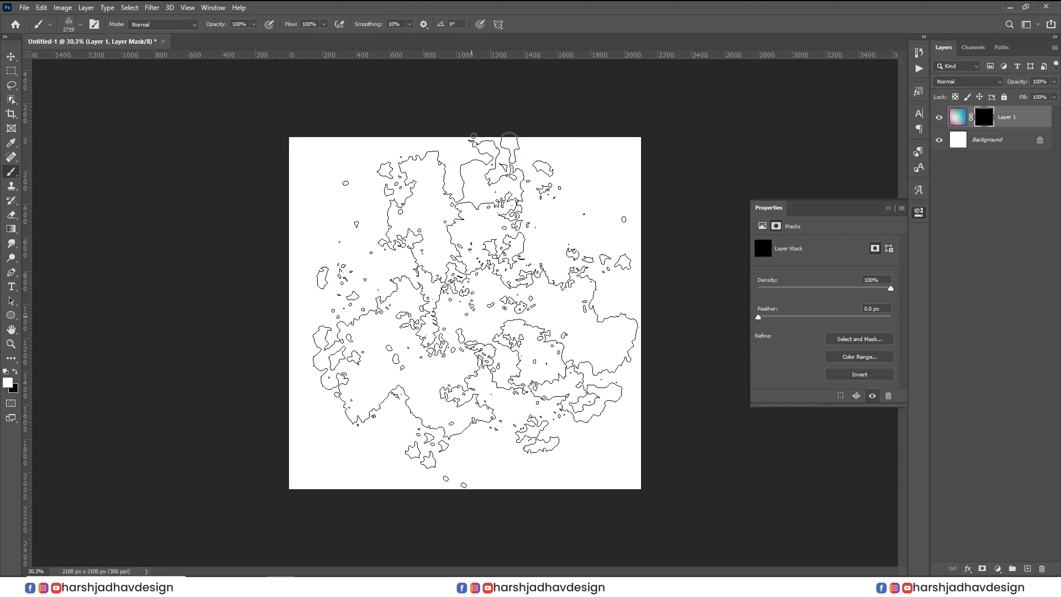
Stamp the enlarged watercolour brush once at the canvas centre on Layer 1's mask, and feather the mask slightly to soften its edges
{"action": "key", "text": "ctrl+z"}
{"action": "left_click_drag", "start_coordinate": [471, 294], "coordinate": [512, 296]}
{"action": "left_click", "coordinate": [461, 305]}
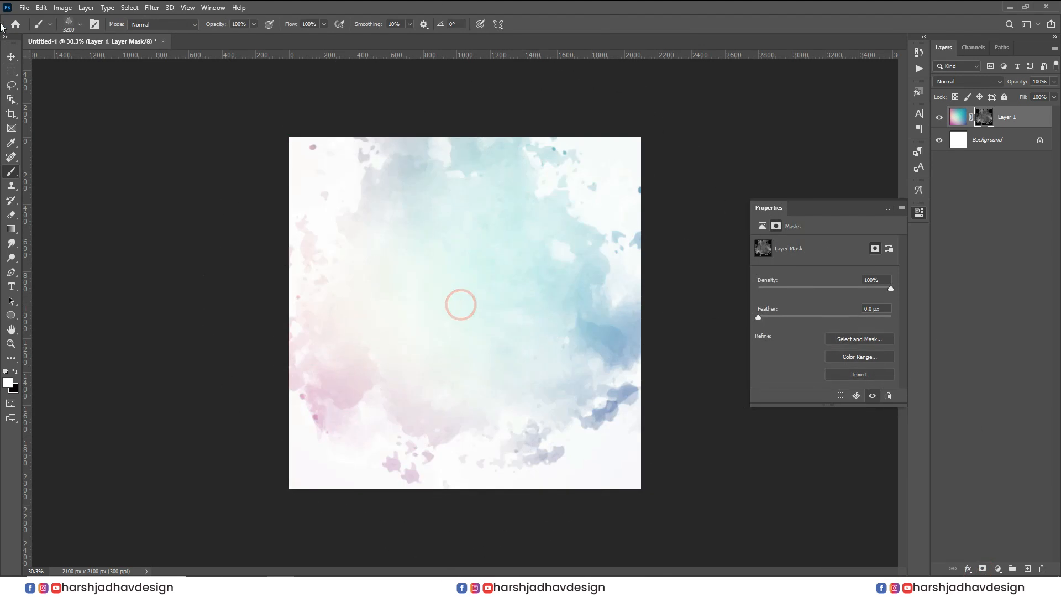
{"action": "left_click", "coordinate": [10, 57]}
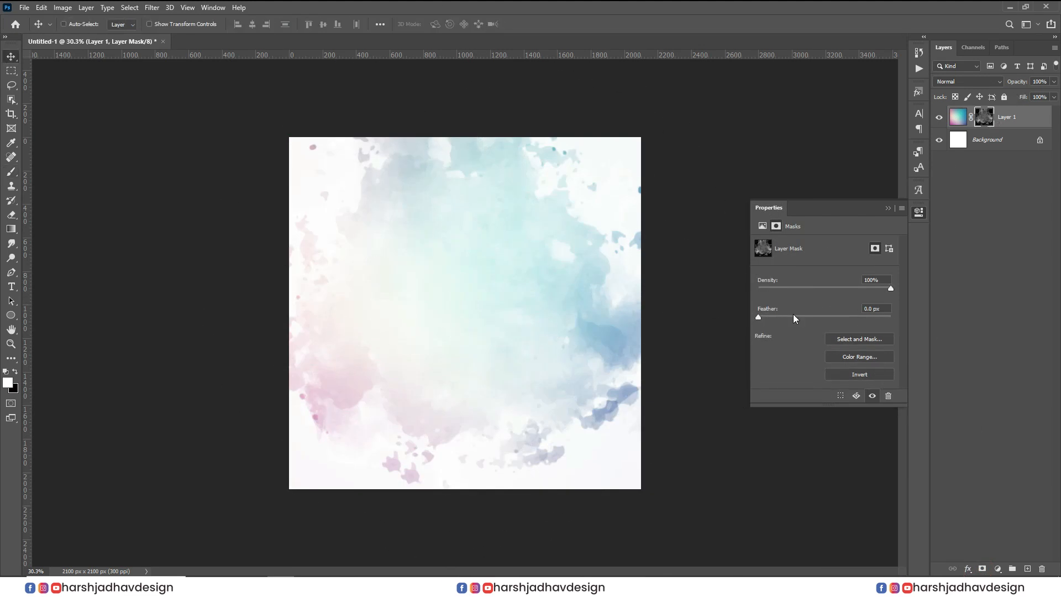
{"action": "mouse_move", "coordinate": [800, 314]}
{"action": "left_mouse_down"}
{"action": "mouse_move", "coordinate": [817, 314]}
{"action": "mouse_move", "coordinate": [801, 317]}
{"action": "left_mouse_up"}
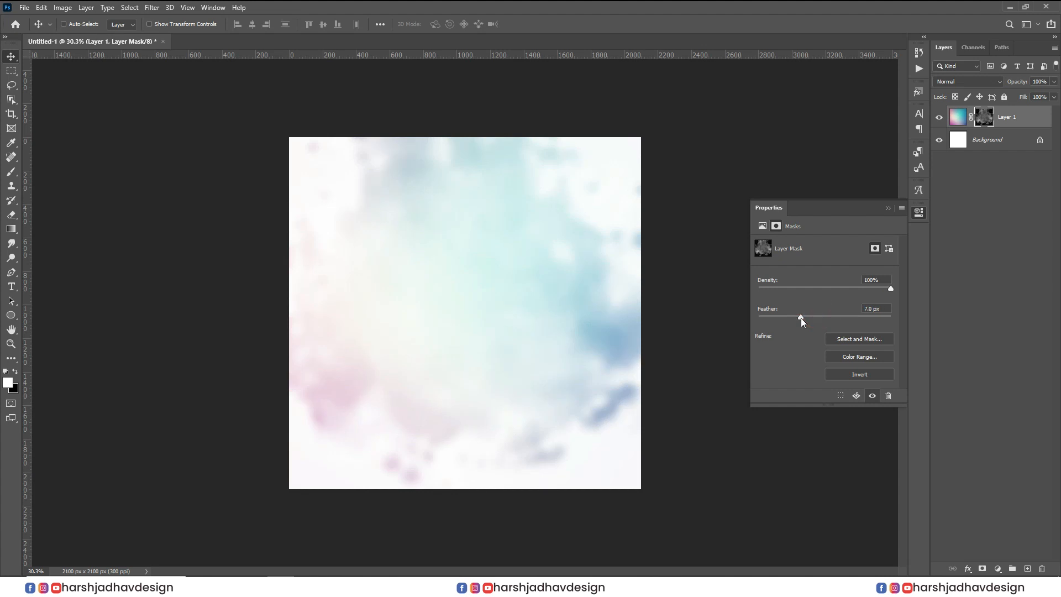
{"action": "key", "text": "ctrl+plus"}
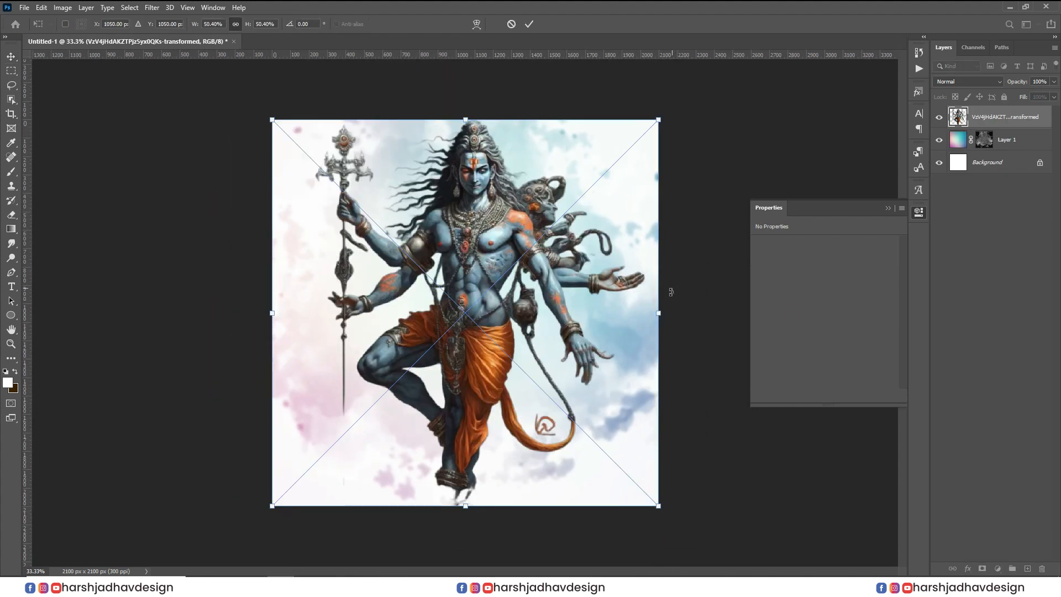
Scale the placed Shiva image down to about 1292 px wide, tilt it slightly and position it left of the canvas centre
{"action": "left_click_drag", "start_coordinate": [659, 313], "coordinate": [585, 315]}
{"action": "left_click_drag", "start_coordinate": [638, 215], "coordinate": [634, 209]}
{"action": "mouse_move", "coordinate": [451, 315]}
{"action": "left_mouse_down"}
{"action": "mouse_move", "coordinate": [470, 349]}
{"action": "mouse_move", "coordinate": [450, 333]}
{"action": "left_mouse_up"}
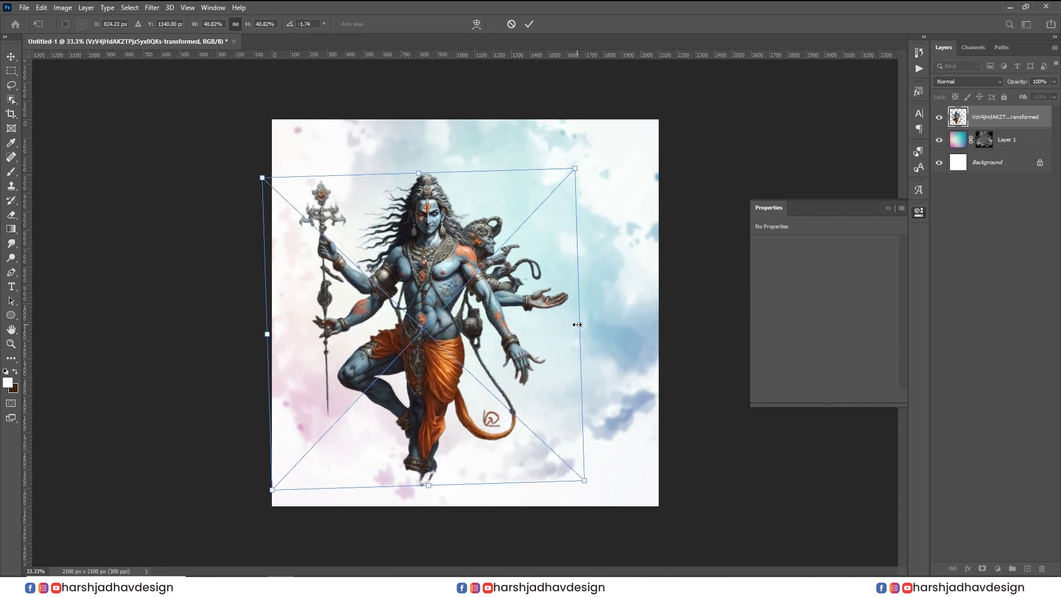
{"action": "left_click_drag", "start_coordinate": [577, 324], "coordinate": [539, 325]}
{"action": "key", "text": "Return"}
{"action": "left_click_drag", "start_coordinate": [393, 326], "coordinate": [401, 319]}
Rasterize the Shiva layer and softly erase the feet and lower legs so the figure fades into the background
{"action": "key", "text": "e"}
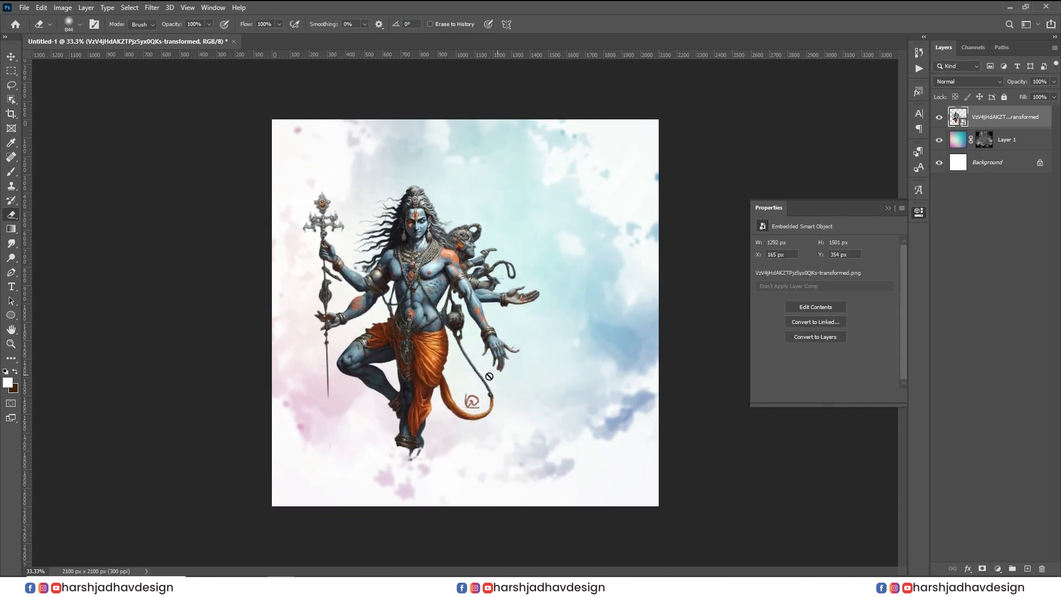
{"action": "left_click", "coordinate": [475, 466]}
{"action": "left_click", "coordinate": [517, 229]}
{"action": "mouse_move", "coordinate": [471, 406]}
{"action": "left_mouse_down"}
{"action": "mouse_move", "coordinate": [564, 403]}
{"action": "mouse_move", "coordinate": [561, 414]}
{"action": "left_mouse_up"}
{"action": "mouse_move", "coordinate": [434, 480]}
{"action": "left_mouse_down"}
{"action": "mouse_move", "coordinate": [460, 453]}
{"action": "mouse_move", "coordinate": [518, 449]}
{"action": "left_mouse_up"}
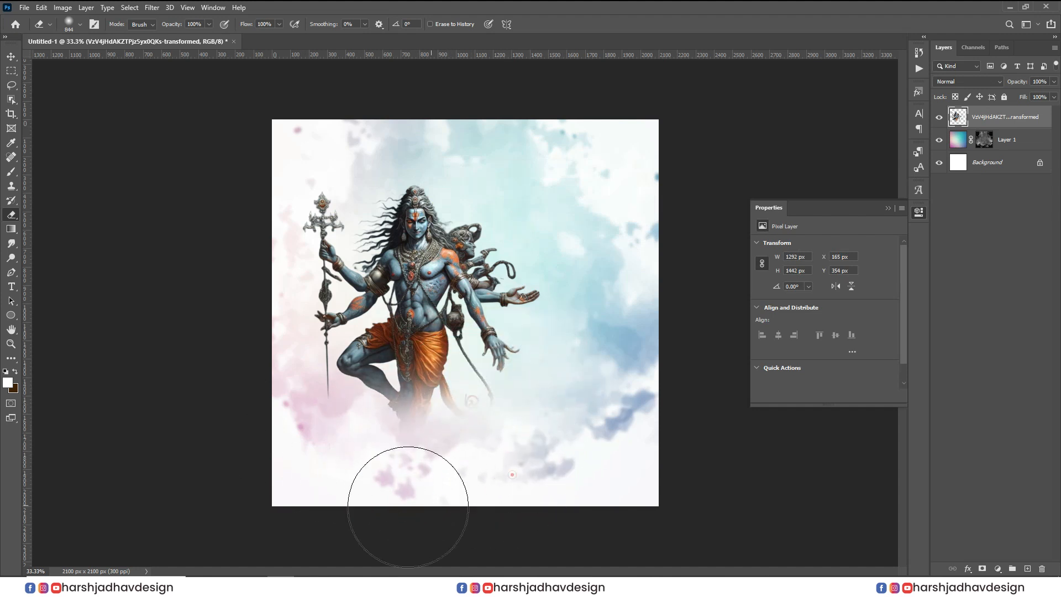
{"action": "left_click_drag", "start_coordinate": [338, 459], "coordinate": [323, 436]}
{"action": "left_click", "coordinate": [323, 436]}
Move the Shiva figure slightly down and right to X 221 px, Y 447 px
{"action": "key", "text": "v"}
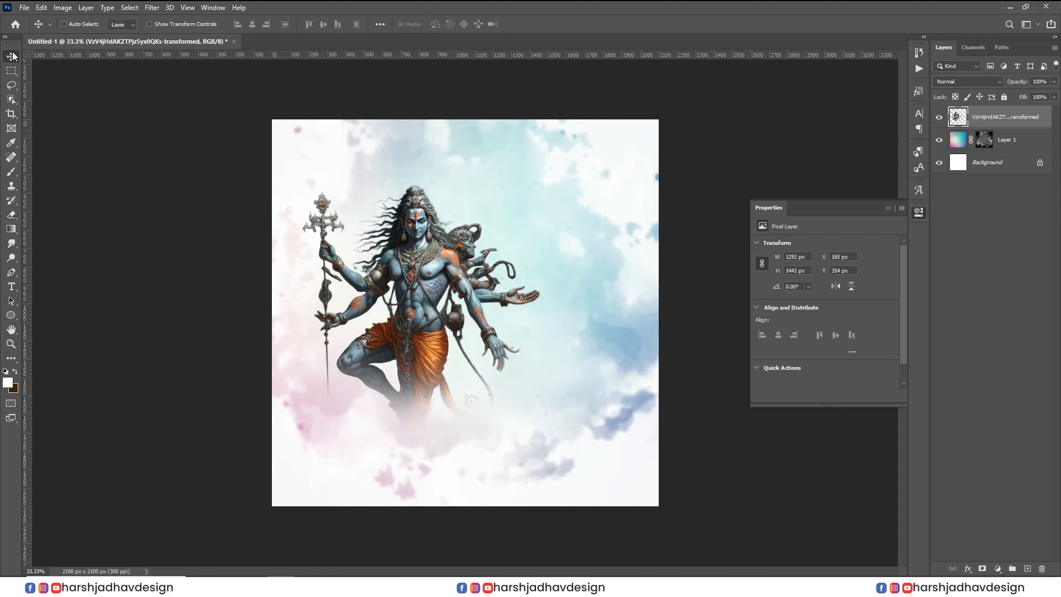
{"action": "scroll", "coordinate": [437, 301], "scroll_direction": "up", "scroll_amount": 2}
{"action": "left_click_drag", "start_coordinate": [409, 328], "coordinate": [423, 354]}
{"action": "scroll", "coordinate": [426, 189], "scroll_direction": "up", "scroll_amount": 3}
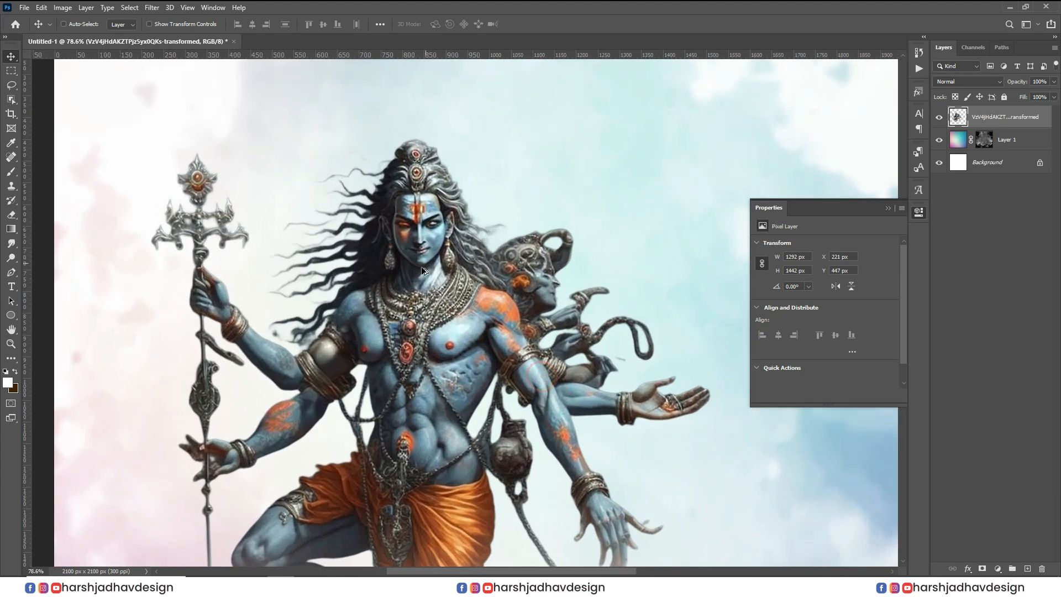
Start a Camera Raw Filter on the Shiva layer with Exposure +0.50, Contrast +58, Clarity +55 and Vibrance +42
{"action": "scroll", "coordinate": [421, 267], "scroll_direction": "down", "scroll_amount": 4}
{"action": "left_click", "coordinate": [152, 7]}
{"action": "left_click", "coordinate": [181, 72]}
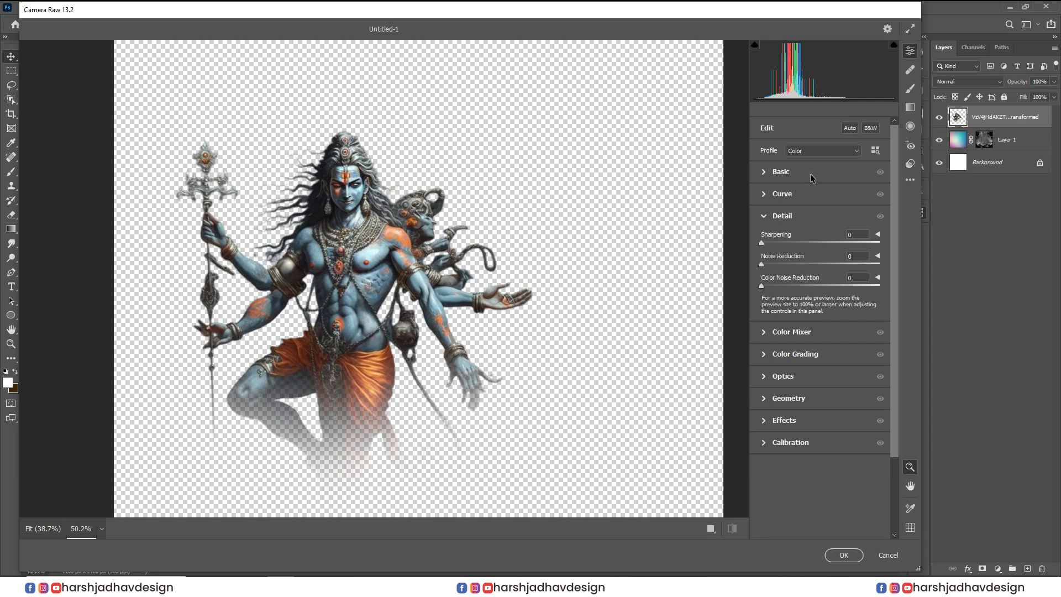
{"action": "left_click", "coordinate": [807, 171]}
{"action": "left_click_drag", "start_coordinate": [820, 259], "coordinate": [854, 276]}
{"action": "left_click_drag", "start_coordinate": [819, 429], "coordinate": [845, 429]}
{"action": "left_click_drag", "start_coordinate": [831, 385], "coordinate": [852, 385]}
Set the Shiva image's Noise Reduction to 75, Color Noise Reduction to 69 and Sharpening to about 34
{"action": "left_click", "coordinate": [791, 489]}
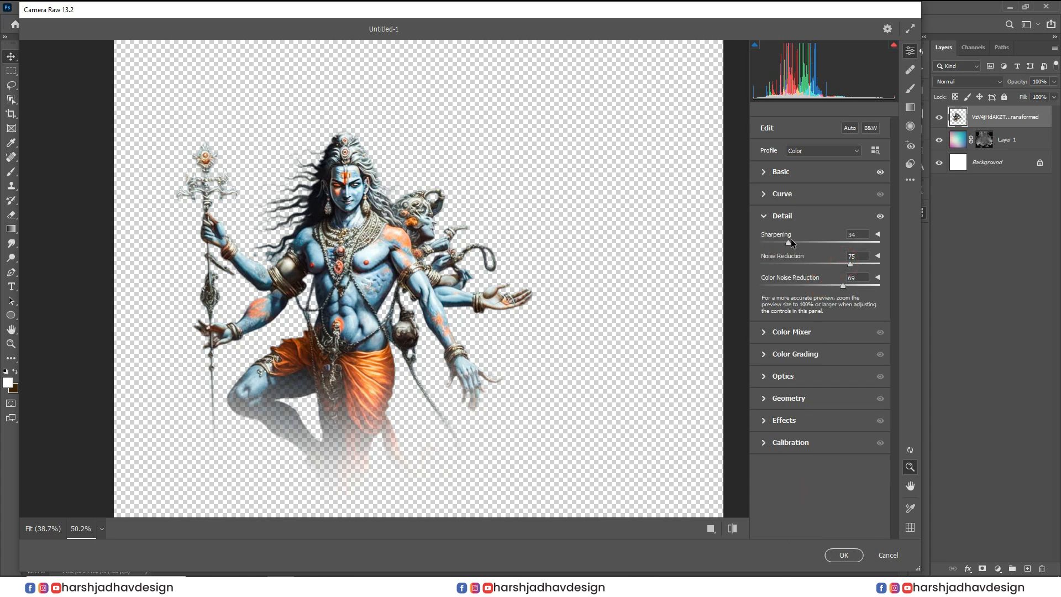
{"action": "left_click", "coordinate": [407, 172]}
Set Highlights to -33, Shadows to +50, Blacks to -26 and Exposure to +0.70 for the Shiva image
{"action": "left_click", "coordinate": [797, 174]}
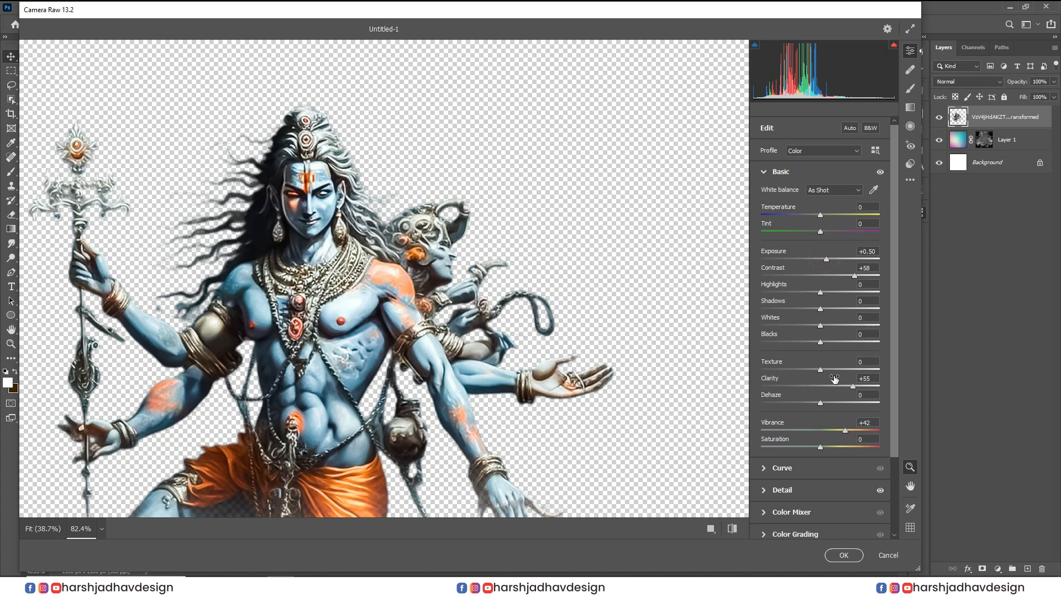
{"action": "left_click_drag", "start_coordinate": [829, 307], "coordinate": [801, 291]}
{"action": "left_click_drag", "start_coordinate": [797, 342], "coordinate": [806, 341]}
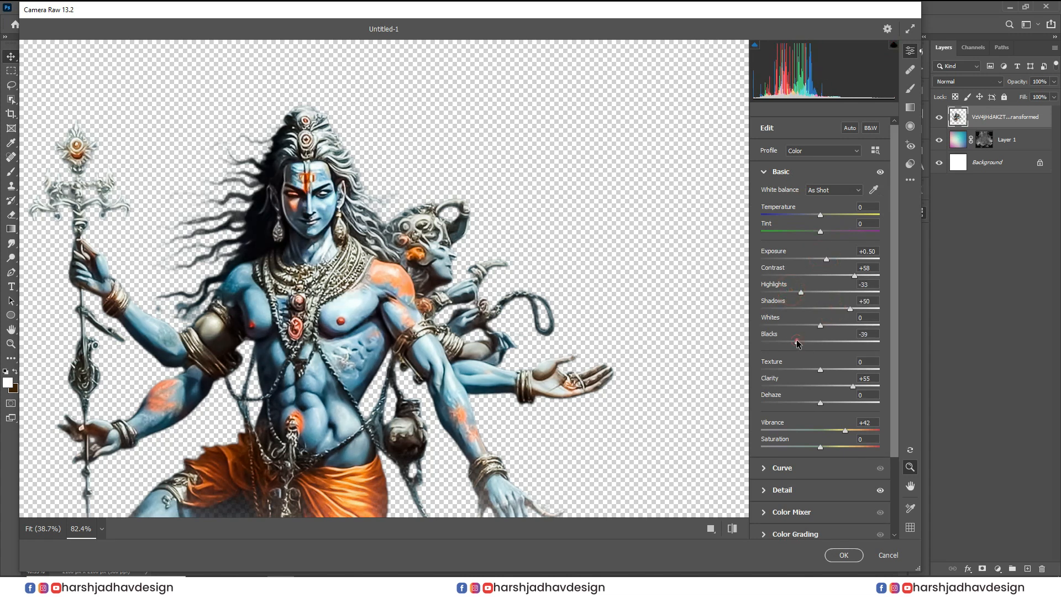
{"action": "left_click_drag", "start_coordinate": [823, 260], "coordinate": [828, 259]}
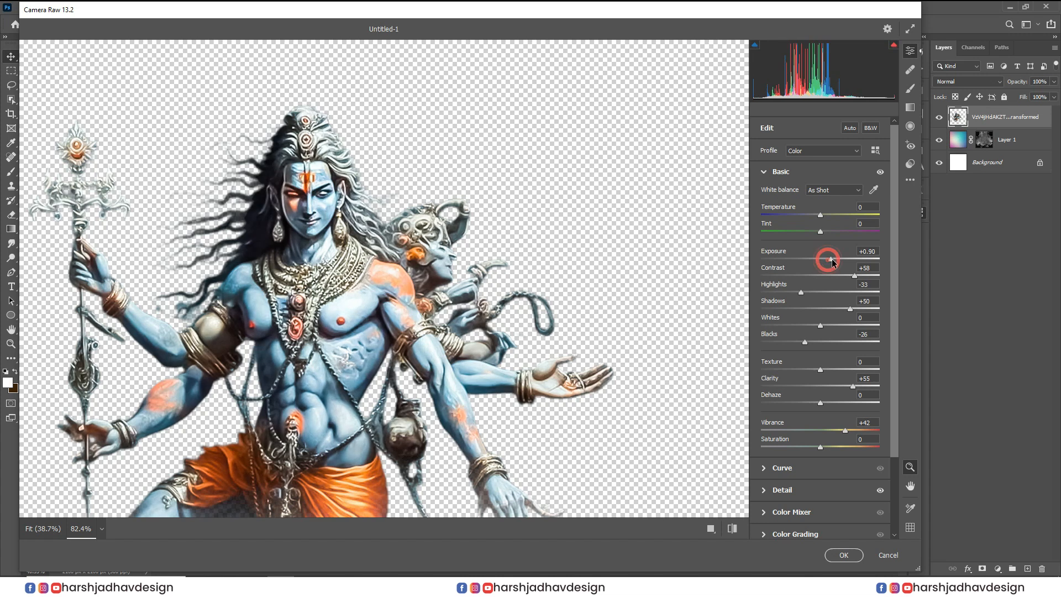
Set the tone curve's Lights to +48 and Darks to -39, and apply the Camera Raw adjustments to the Shiva layer
{"action": "scroll", "coordinate": [811, 506], "scroll_direction": "down", "scroll_amount": 1}
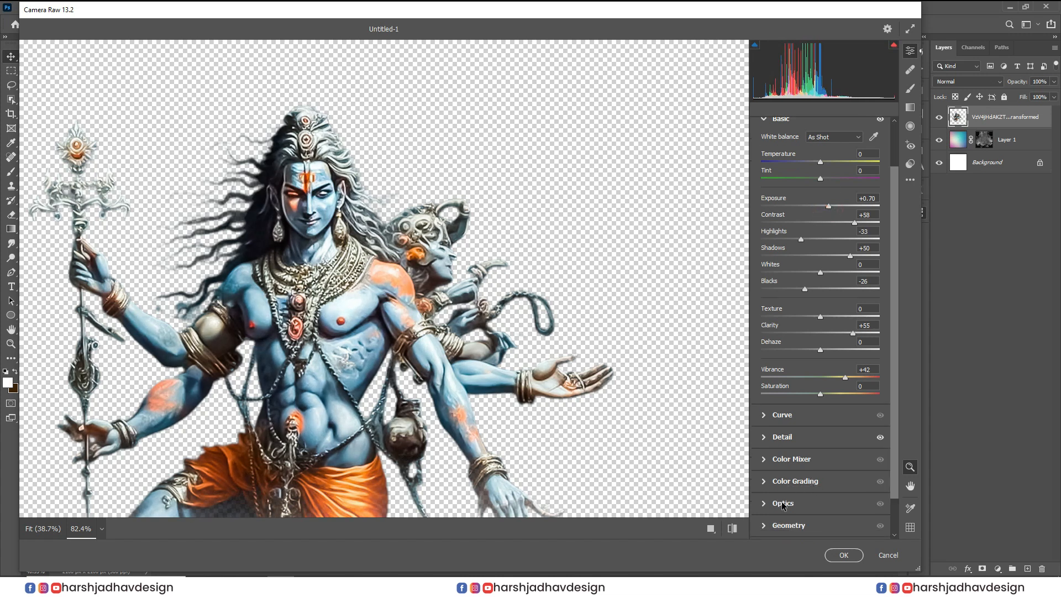
{"action": "scroll", "coordinate": [797, 448], "scroll_direction": "down", "scroll_amount": 1}
{"action": "left_click", "coordinate": [800, 373]}
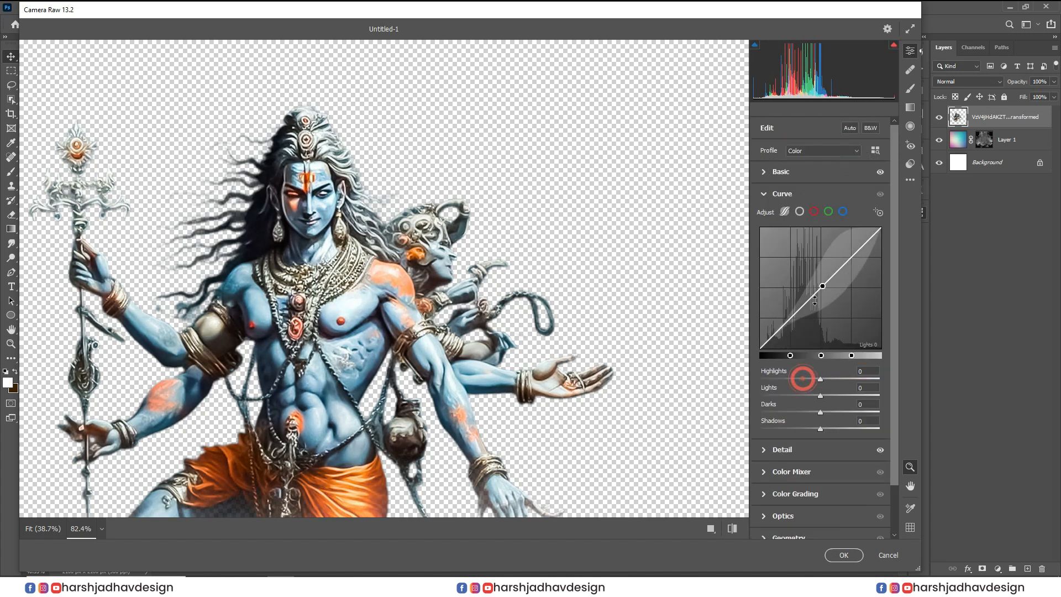
{"action": "left_click_drag", "start_coordinate": [825, 388], "coordinate": [849, 396]}
{"action": "left_click", "coordinate": [797, 412]}
{"action": "key", "text": "ctrl+0"}
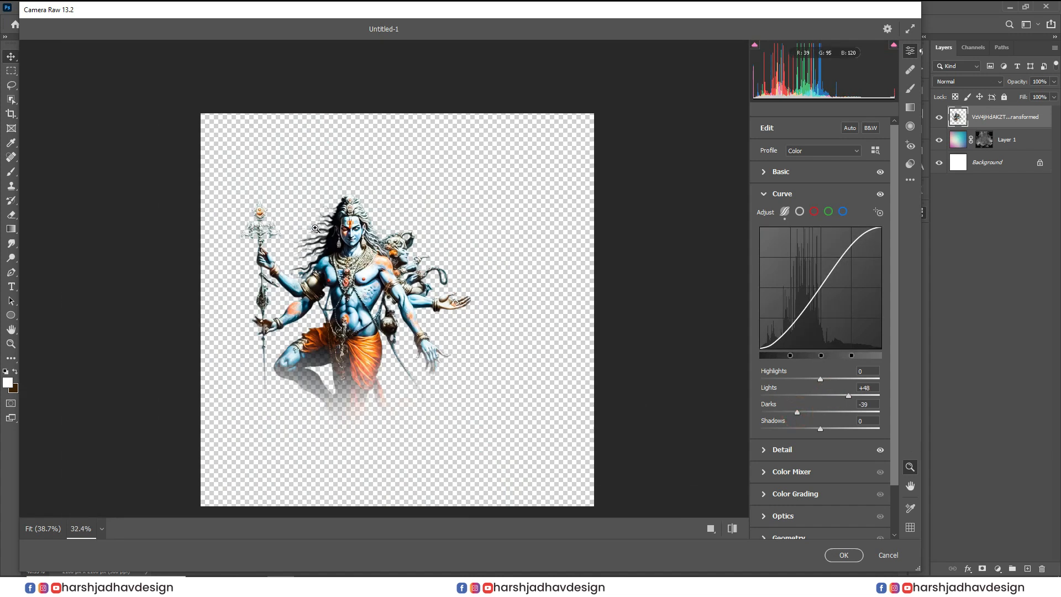
{"action": "left_click", "coordinate": [842, 555]}
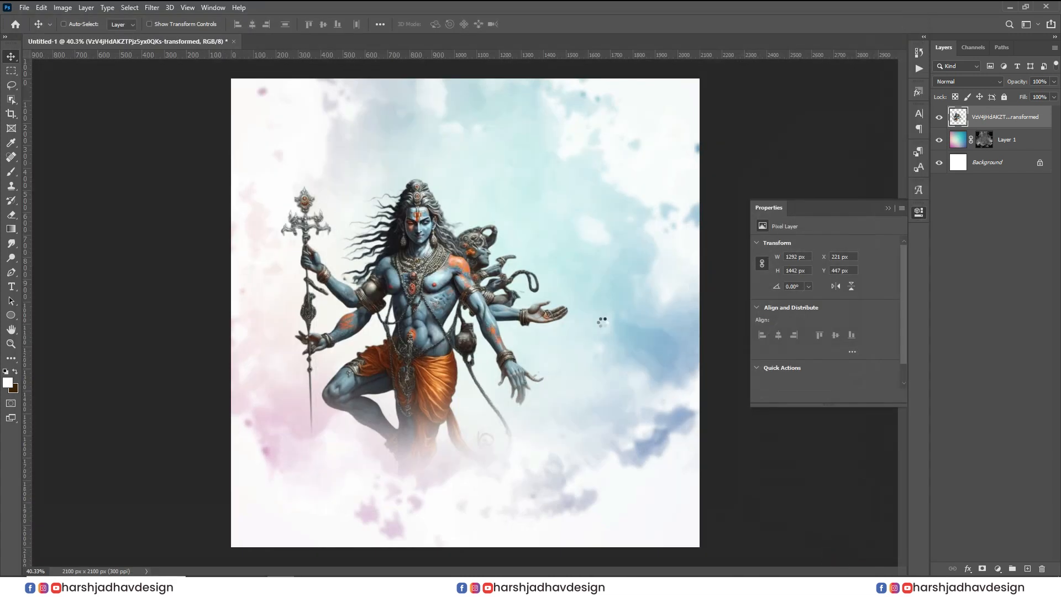
Move the Shiva figure slightly down to X 227 px, Y 480 px
{"action": "scroll", "coordinate": [444, 240], "scroll_direction": "down", "scroll_amount": 2}
{"action": "scroll", "coordinate": [443, 241], "scroll_direction": "up", "scroll_amount": 1}
{"action": "left_click_drag", "start_coordinate": [427, 319], "coordinate": [429, 325]}
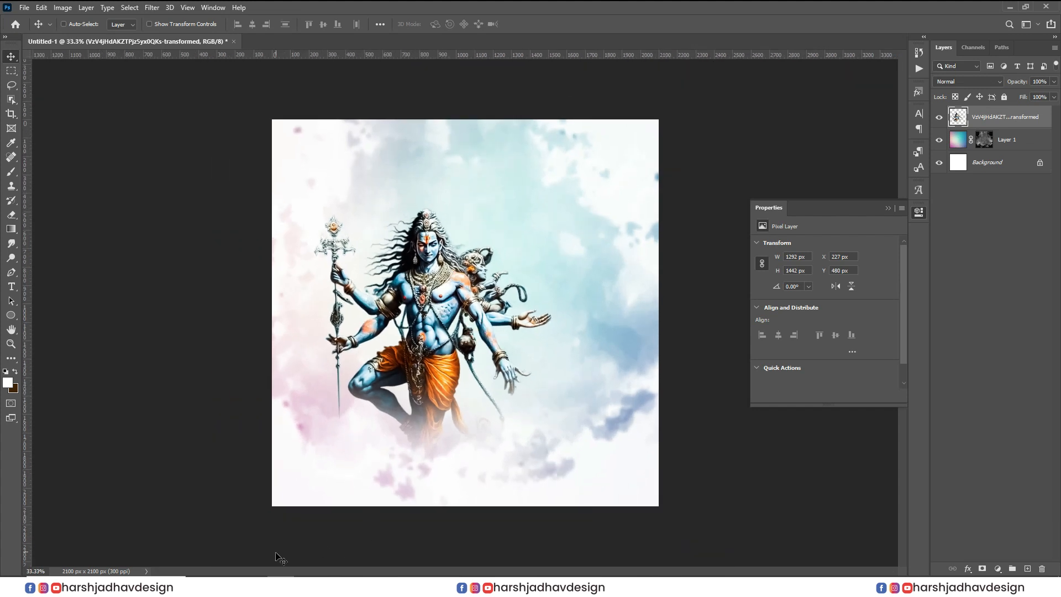
Place the bull image, scaled to about 37.73%, in the lower-right corner of the canvas at X 1082 px, Y 1218 px
{"action": "left_click_drag", "start_coordinate": [464, 438], "coordinate": [531, 381]}
{"action": "left_click_drag", "start_coordinate": [504, 304], "coordinate": [510, 387]}
{"action": "left_click_drag", "start_coordinate": [478, 281], "coordinate": [477, 340]}
{"action": "left_click_drag", "start_coordinate": [434, 429], "coordinate": [496, 431]}
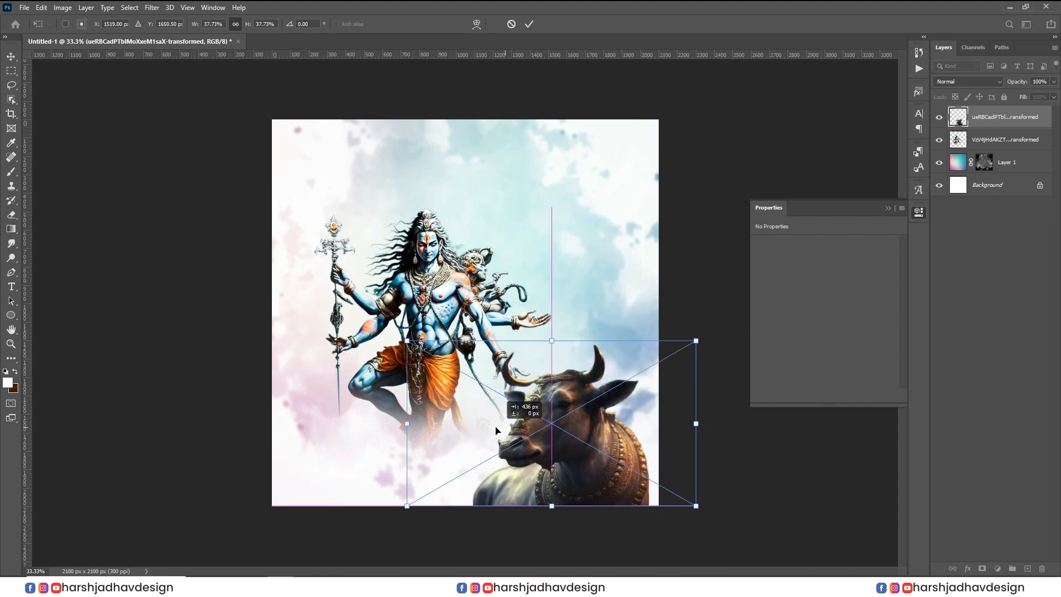
{"action": "double_click", "coordinate": [496, 427]}
Start a Camera Raw Filter on the bull layer with Exposure +0.75, Contrast +80, Clarity +32 and Vibrance +84
{"action": "scroll", "coordinate": [607, 260], "scroll_direction": "up", "scroll_amount": 5}
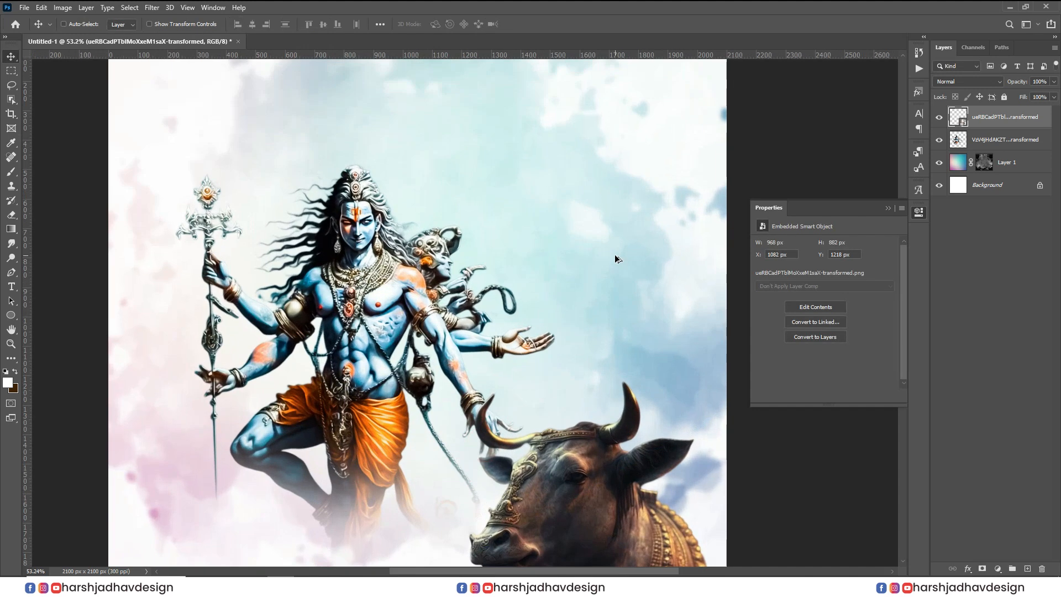
{"action": "scroll", "coordinate": [610, 256], "scroll_direction": "down", "scroll_amount": 4}
{"action": "left_click", "coordinate": [156, 8]}
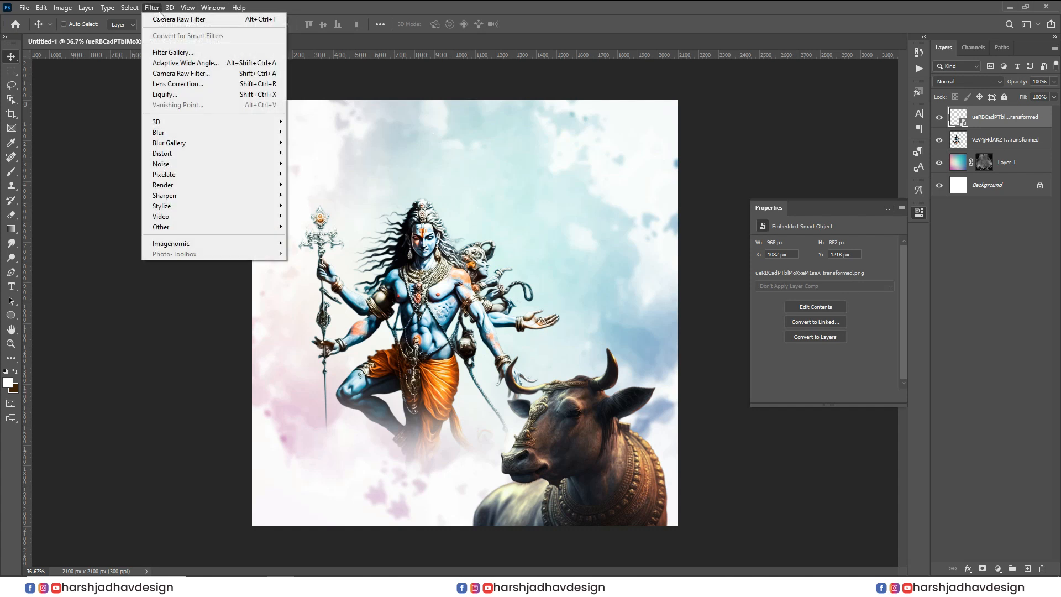
{"action": "key", "text": "Escape"}
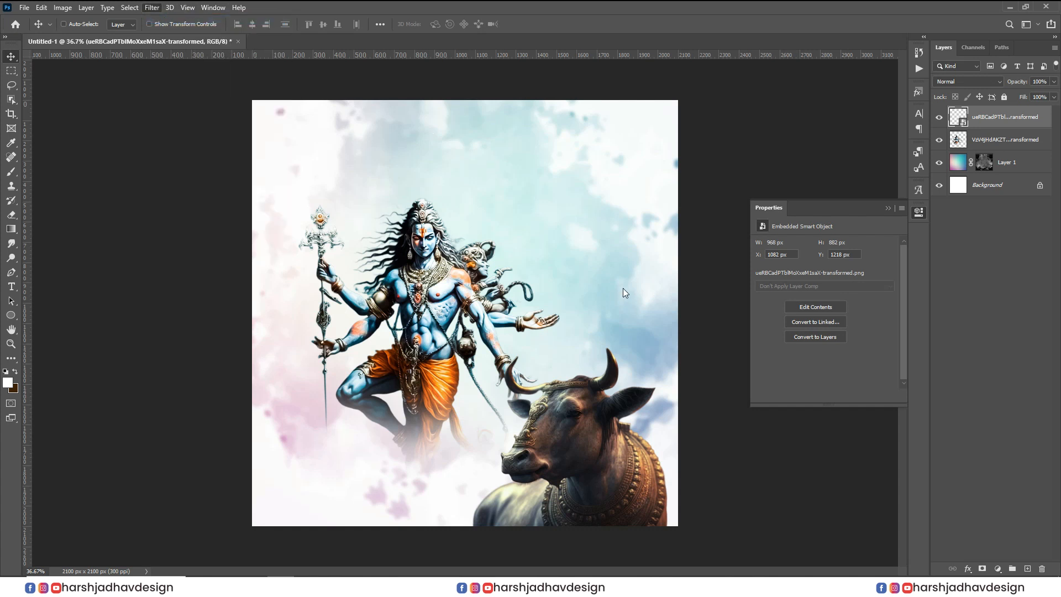
{"action": "key", "text": "ctrl+shift+a"}
{"action": "left_click", "coordinate": [485, 414]}
{"action": "left_click", "coordinate": [774, 169]}
{"action": "left_click_drag", "start_coordinate": [823, 260], "coordinate": [868, 275]}
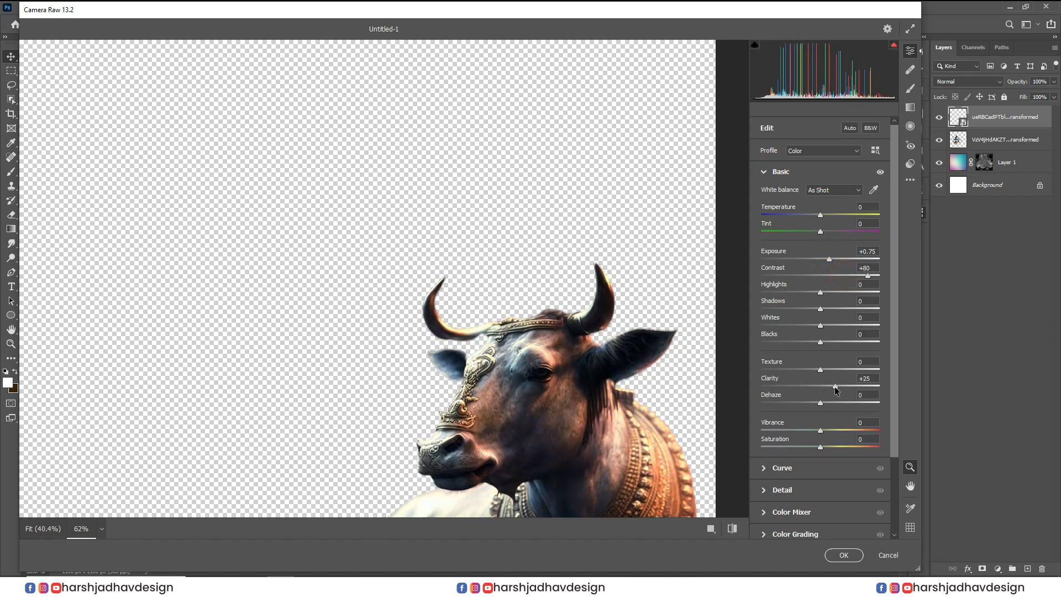
{"action": "left_click_drag", "start_coordinate": [834, 389], "coordinate": [839, 390]}
{"action": "left_click_drag", "start_coordinate": [839, 432], "coordinate": [869, 429]}
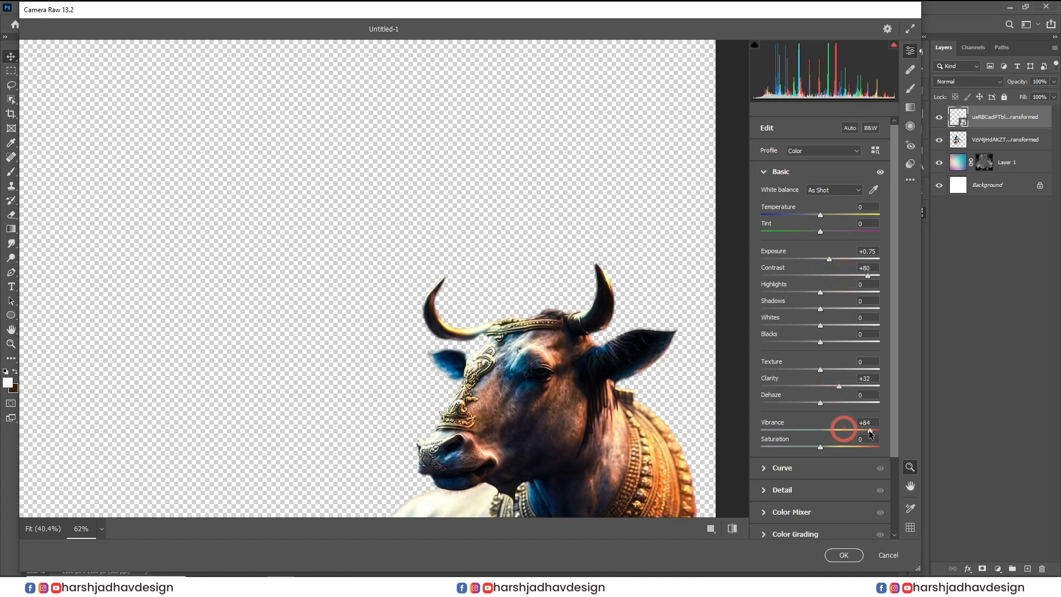
Set the bull's Noise Reduction to 62, Color Noise Reduction to 61 and Sharpening to 53, and apply the Camera Raw adjustments
{"action": "scroll", "coordinate": [449, 362], "scroll_direction": "down", "scroll_amount": 1}
{"action": "left_click", "coordinate": [521, 455]}
{"action": "left_click", "coordinate": [809, 490]}
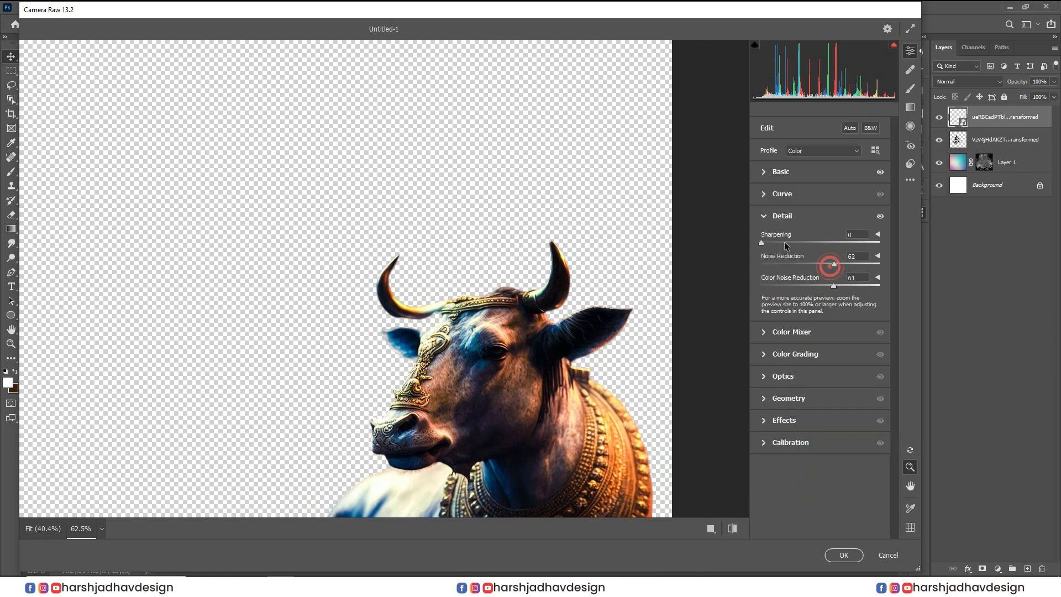
{"action": "left_click", "coordinate": [681, 286], "text": "alt"}
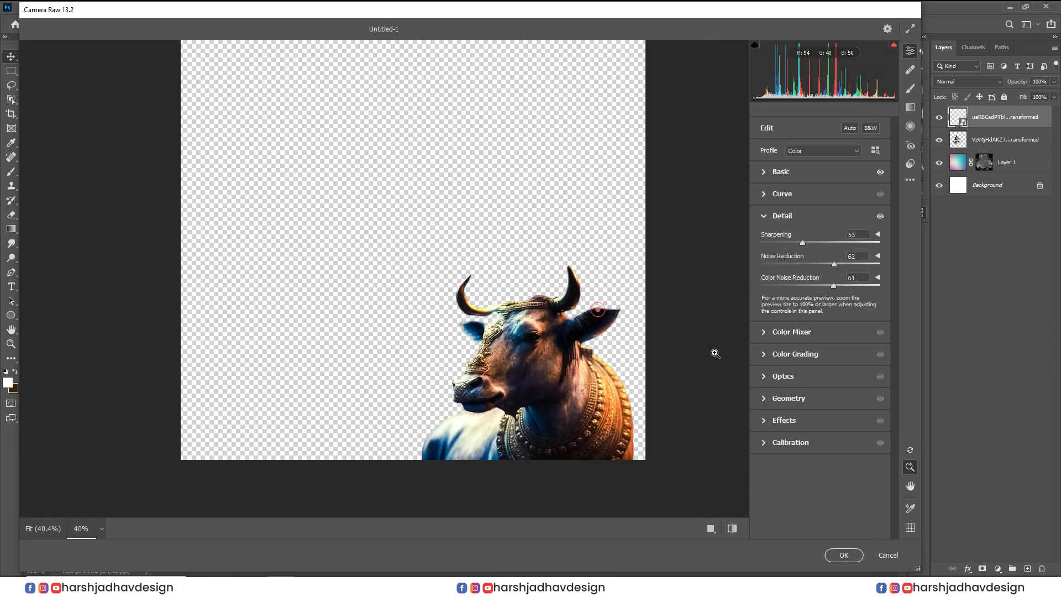
{"action": "left_click", "coordinate": [843, 555]}
Select the Shiva layer and move the figure down and left to about X 101 px, Y 579 px
{"action": "scroll", "coordinate": [516, 325], "scroll_direction": "down", "scroll_amount": 5}
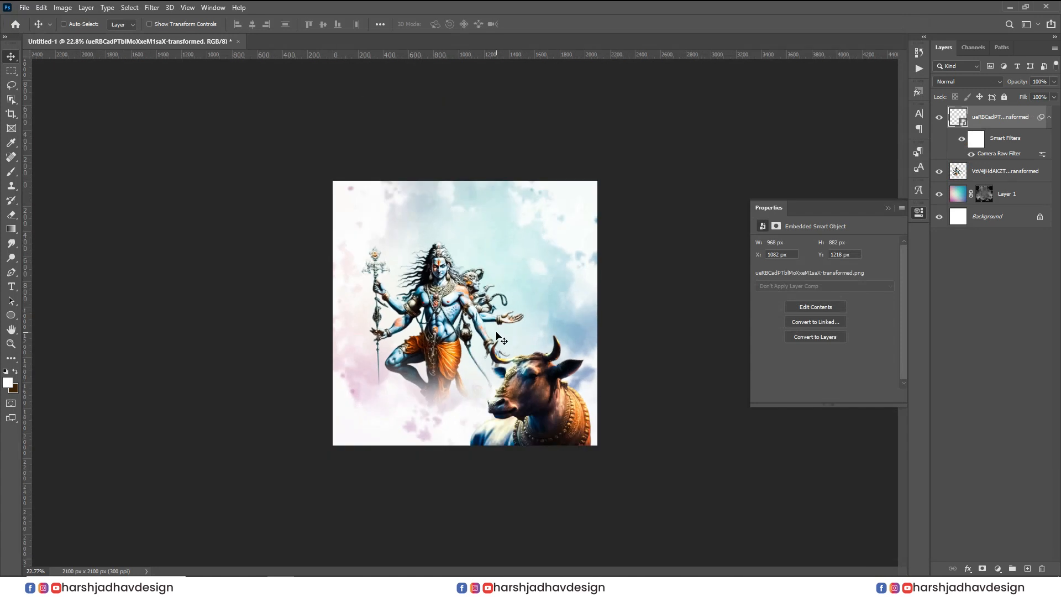
{"action": "left_click", "coordinate": [496, 332]}
{"action": "scroll", "coordinate": [449, 321], "scroll_direction": "up", "scroll_amount": 4}
{"action": "left_click_drag", "start_coordinate": [460, 298], "coordinate": [437, 316]}
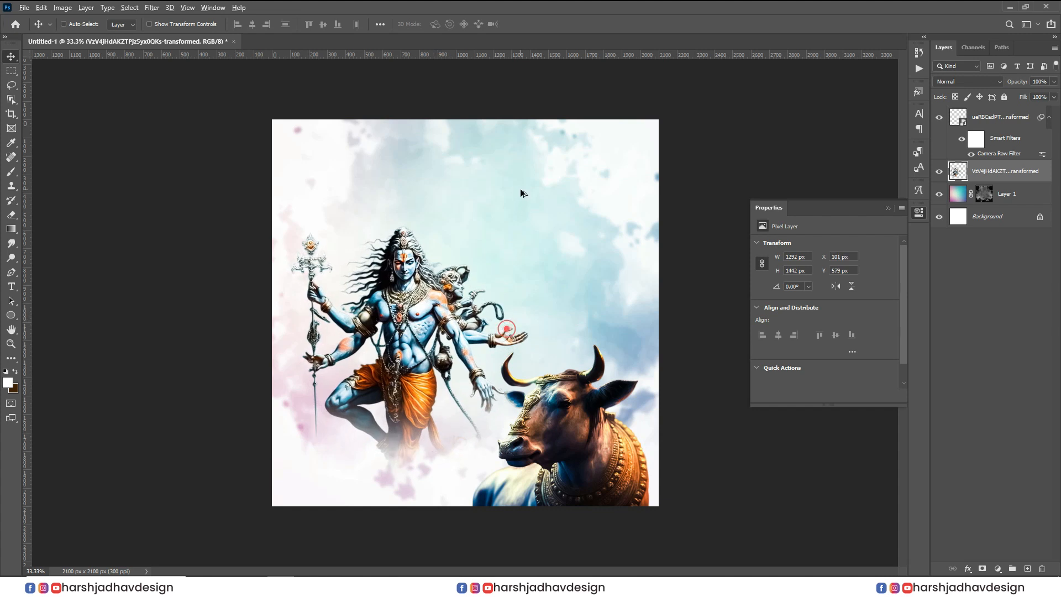
Add a "Lorem Ipsum" headline at 83 pt and position it above the Shiva figure near the top of the canvas
{"action": "scroll", "coordinate": [456, 223], "scroll_direction": "down", "scroll_amount": 1}
{"action": "scroll", "coordinate": [523, 254], "scroll_direction": "up", "scroll_amount": 1}
{"action": "left_click", "coordinate": [11, 289]}
{"action": "left_click", "coordinate": [407, 190]}
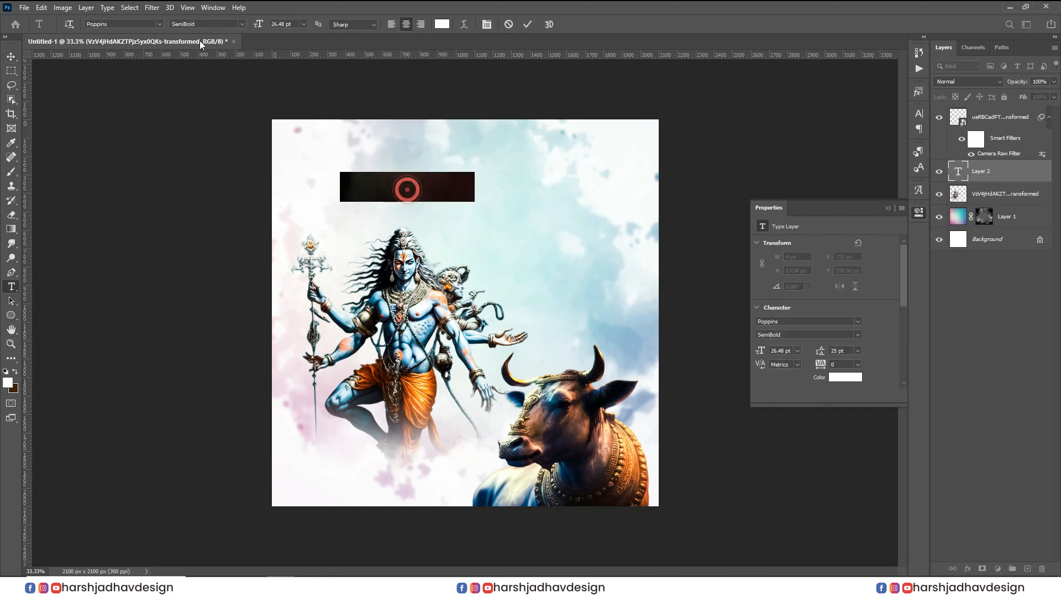
{"action": "left_click_drag", "start_coordinate": [258, 20], "coordinate": [289, 34]}
{"action": "left_click", "coordinate": [12, 57]}
{"action": "left_click_drag", "start_coordinate": [433, 178], "coordinate": [493, 201]}
Change the headline's font to Infinity-09 Regular
{"action": "double_click", "coordinate": [489, 195]}
{"action": "type", "text": "inf"}
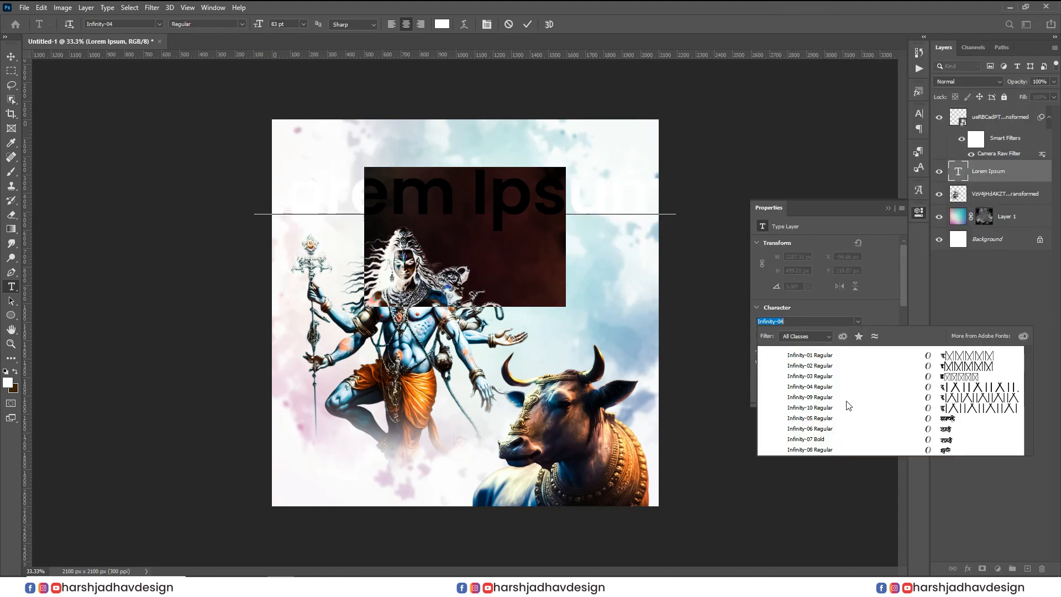
{"action": "left_click", "coordinate": [845, 399]}
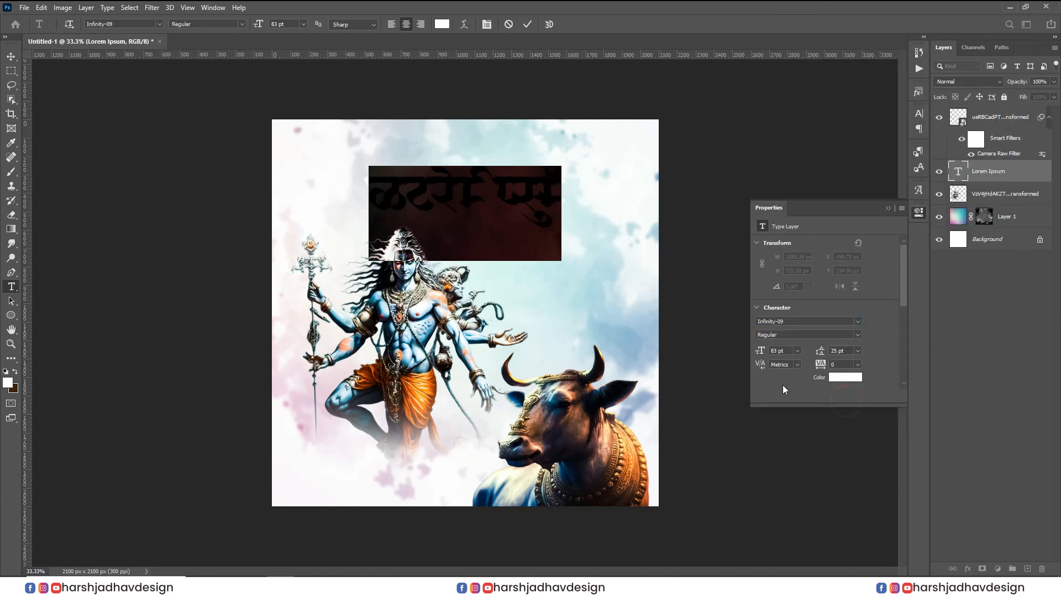
Set the headline's text colour to red #c32c0f
{"action": "left_click", "coordinate": [841, 375]}
{"action": "left_click", "coordinate": [416, 395]}
{"action": "left_click", "coordinate": [427, 386]}
{"action": "left_click_drag", "start_coordinate": [884, 183], "coordinate": [898, 175]}
{"action": "left_click", "coordinate": [920, 279]}
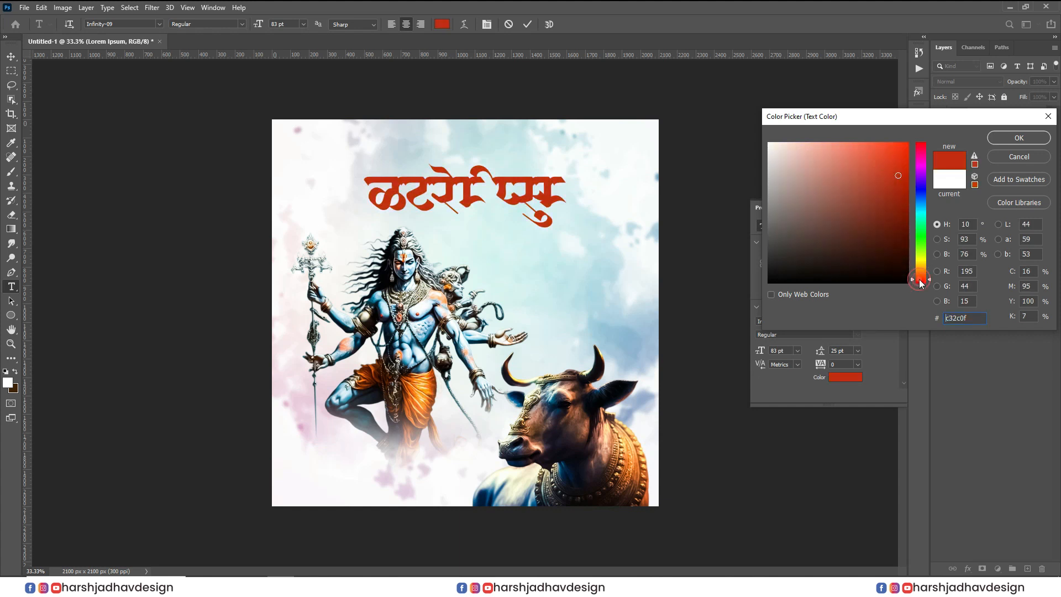
{"action": "left_click", "coordinate": [1022, 142]}
{"action": "left_click", "coordinate": [11, 57]}
Replace the headline text with a single Devanagari glyph and change its font to DGCally-02 Regular
{"action": "scroll", "coordinate": [456, 170], "scroll_direction": "up", "scroll_amount": 8}
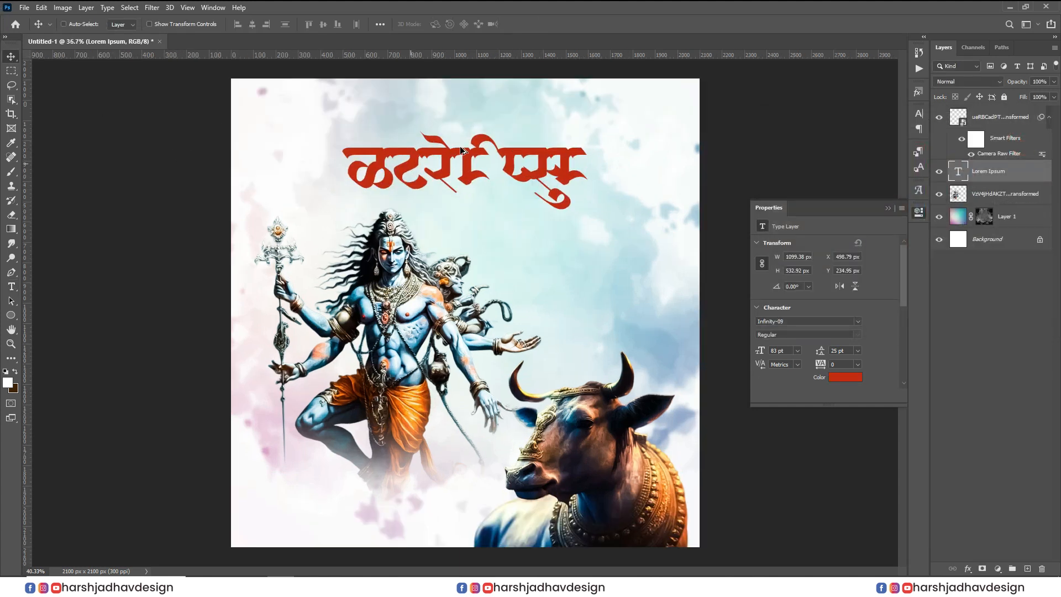
{"action": "double_click", "coordinate": [456, 174]}
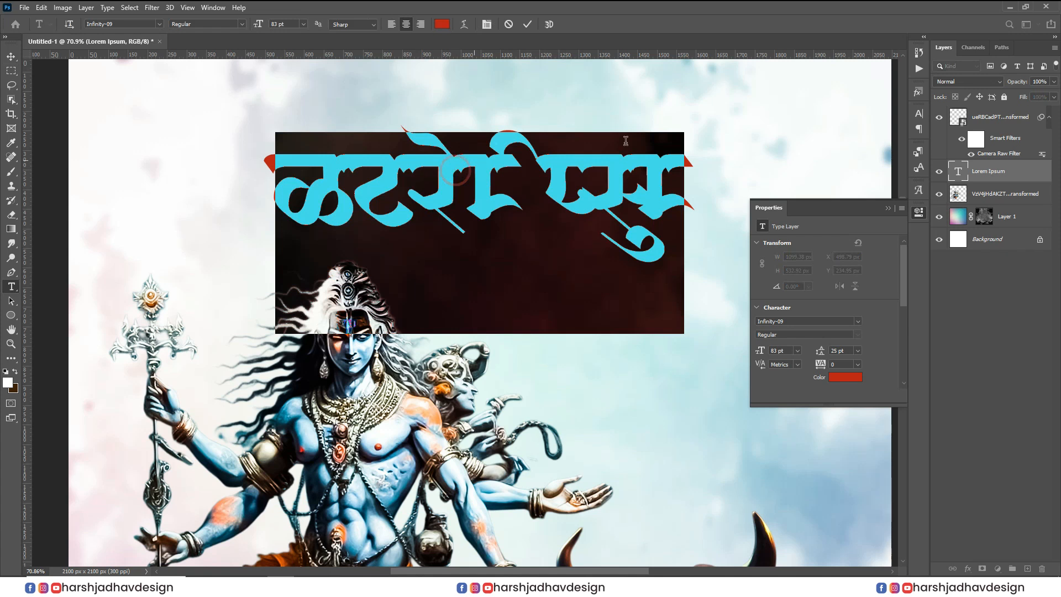
{"action": "left_click", "coordinate": [919, 191]}
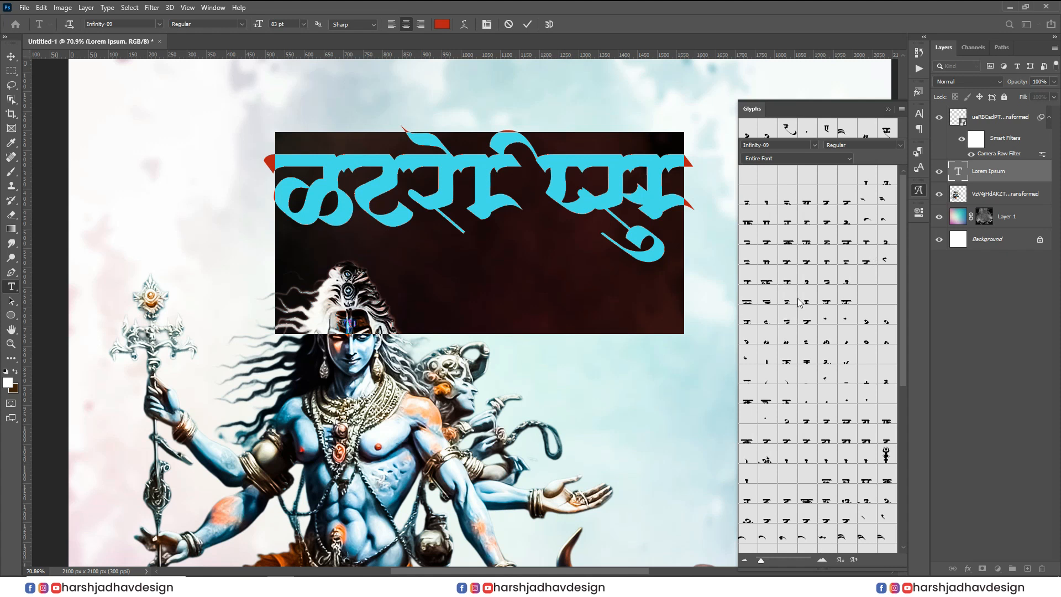
{"action": "double_click", "coordinate": [848, 221]}
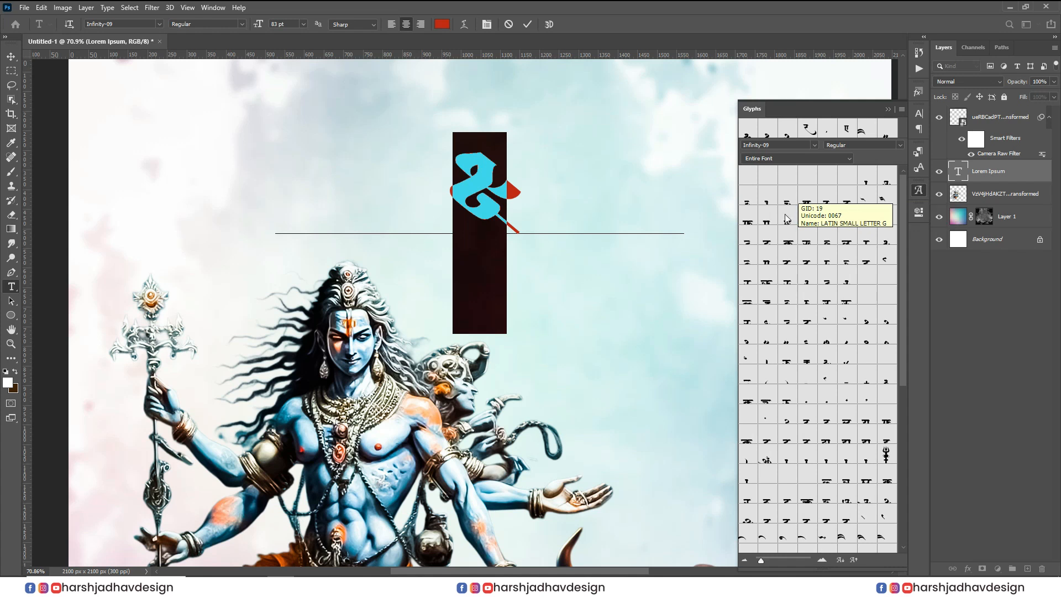
{"action": "key", "text": "ctrl"}
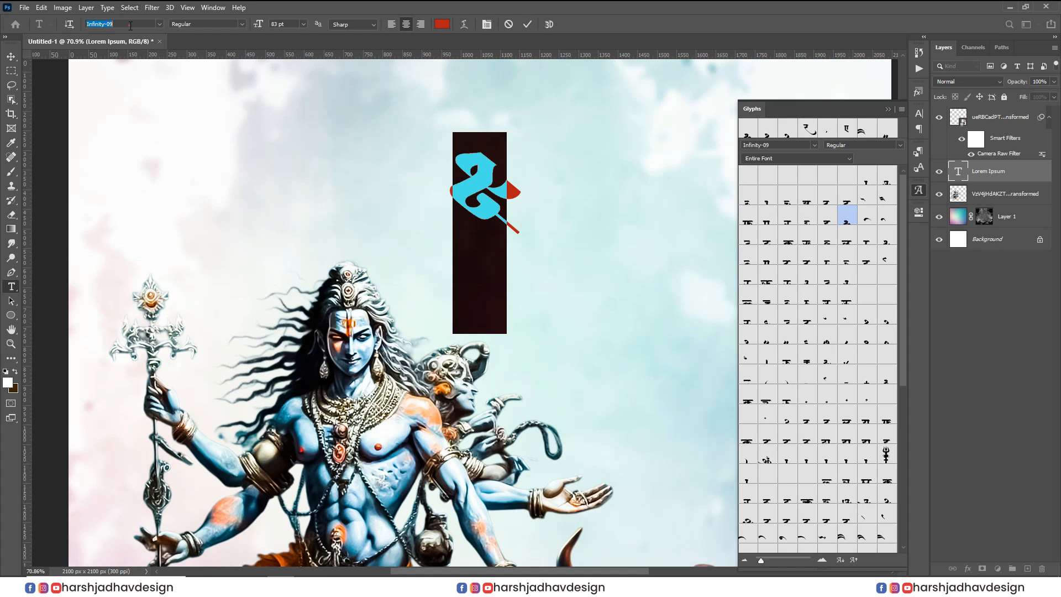
{"action": "type", "text": "dg"}
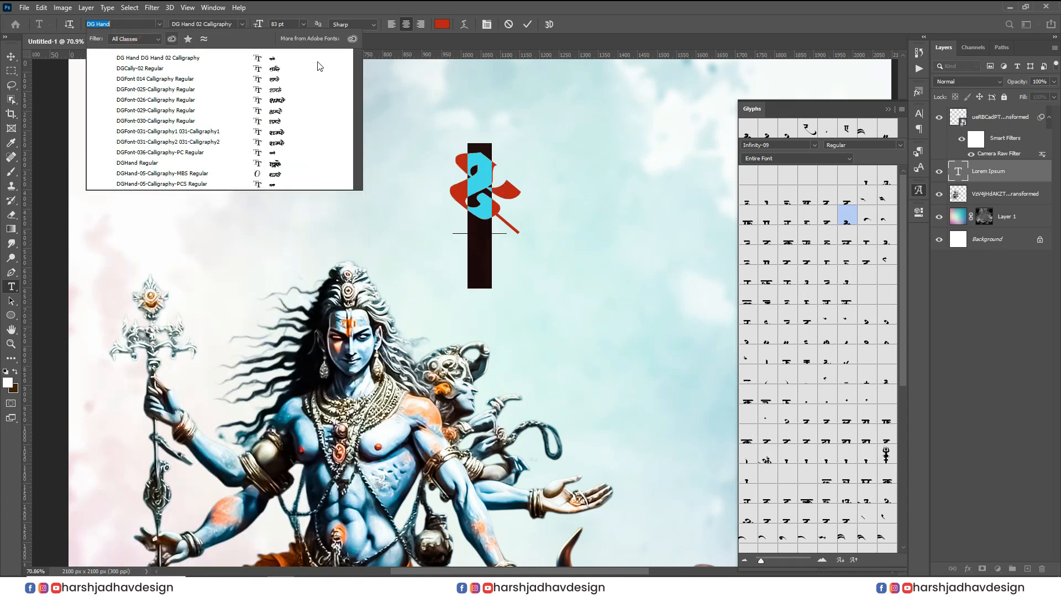
{"action": "left_click", "coordinate": [291, 69]}
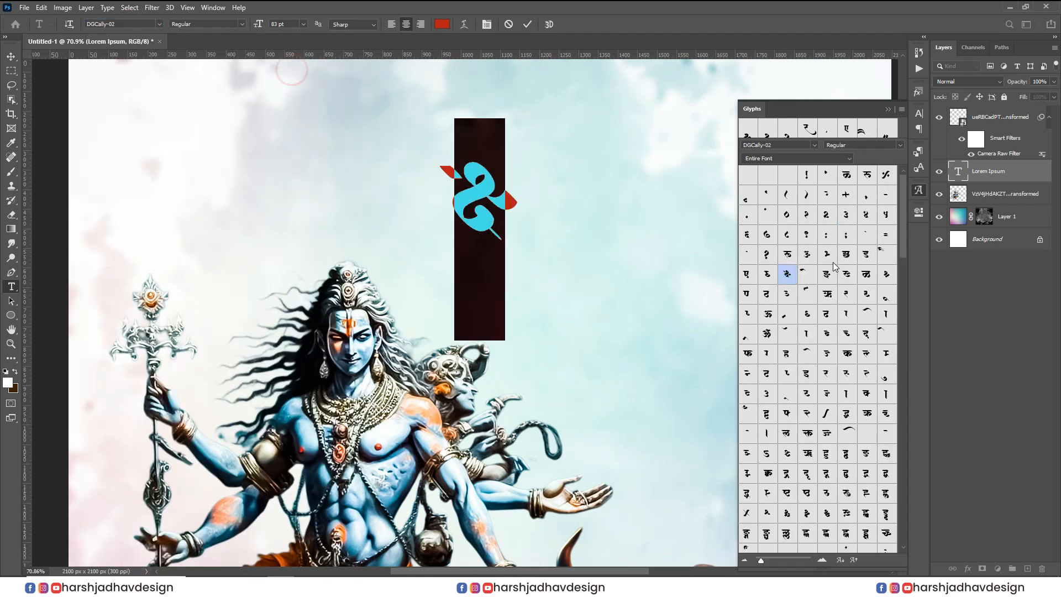
Rewrite the headline as श्रावण, starting with the श्र glyph of the DGCally-02 font
{"action": "double_click", "coordinate": [886, 275]}
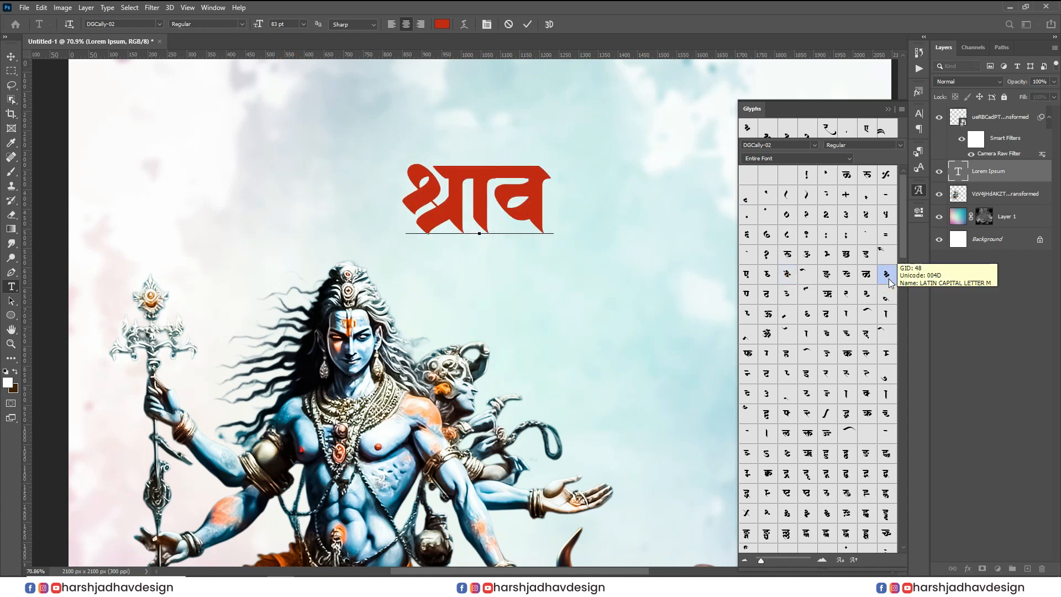
{"action": "type", "text": "Na"}
{"action": "left_click", "coordinate": [10, 58]}
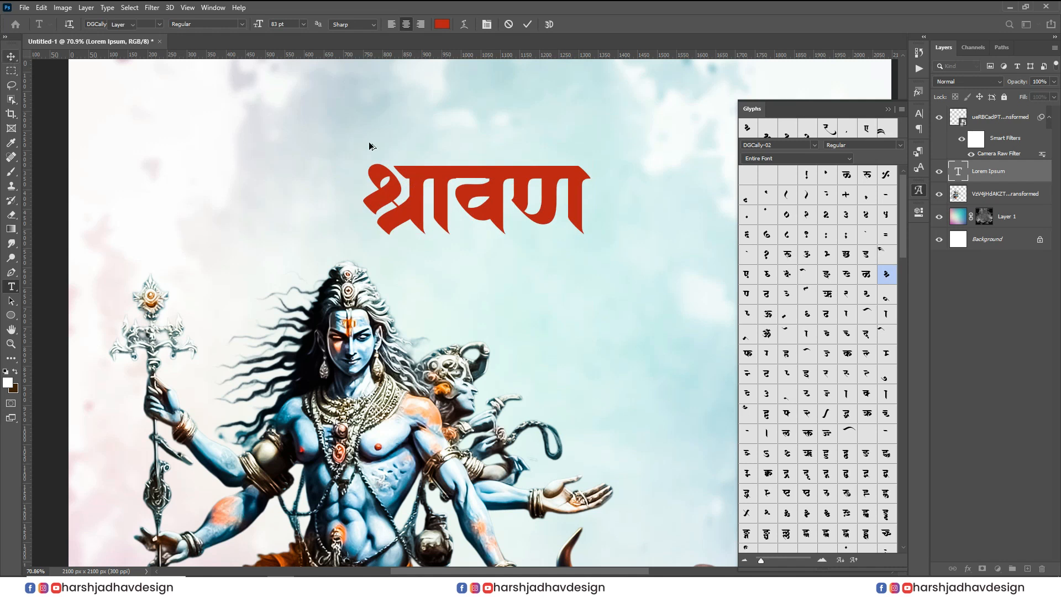
Enlarge the श्रावण headline to about 127 pt and place a duplicate of it directly below
{"action": "scroll", "coordinate": [369, 146], "scroll_direction": "down", "scroll_amount": 5}
{"action": "key", "text": "ctrl+t"}
{"action": "left_click_drag", "start_coordinate": [518, 223], "coordinate": [527, 330]}
{"action": "key", "text": "Return"}
{"action": "scroll", "coordinate": [478, 197], "scroll_direction": "up", "scroll_amount": 5}
Change the duplicate line's text to मासारंभ and shift it right so it sits staggered beneath श्रावण
{"action": "double_click", "coordinate": [523, 323]}
{"action": "type", "text": "maas"}
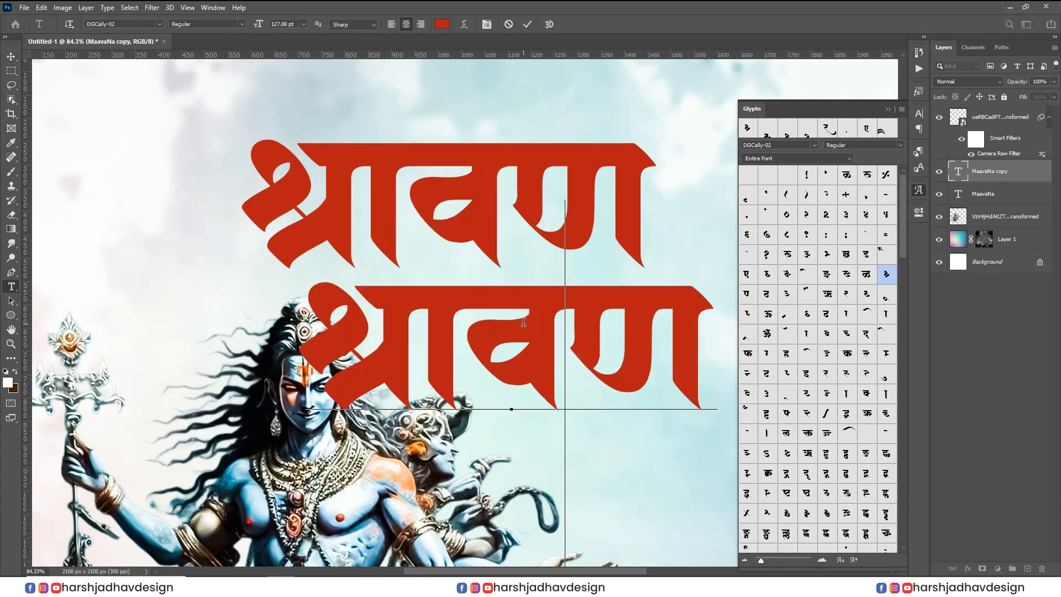
{"action": "type", "text": "aar"}
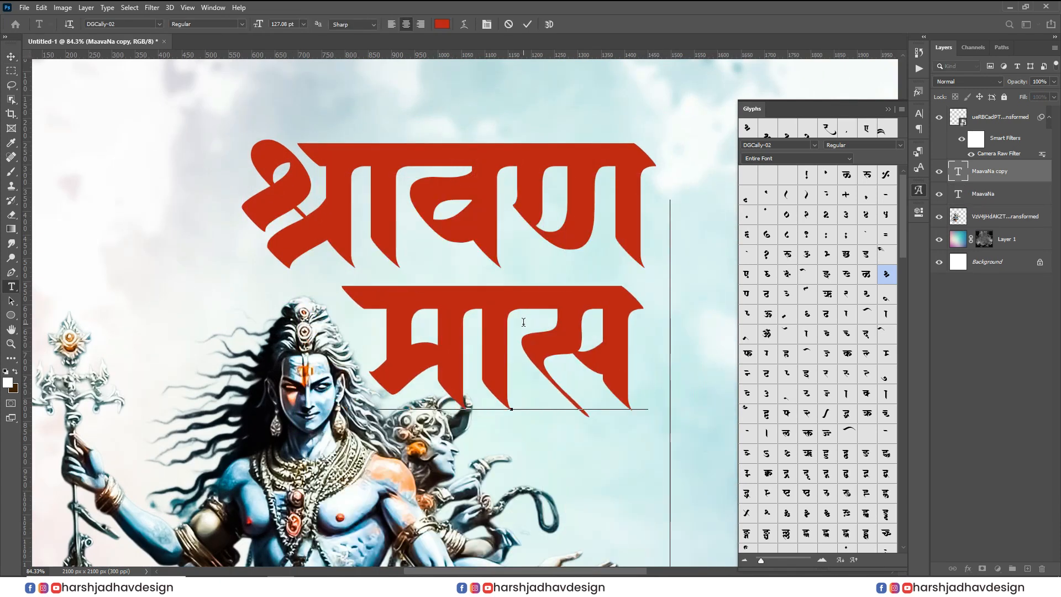
{"action": "type", "text": "?"}
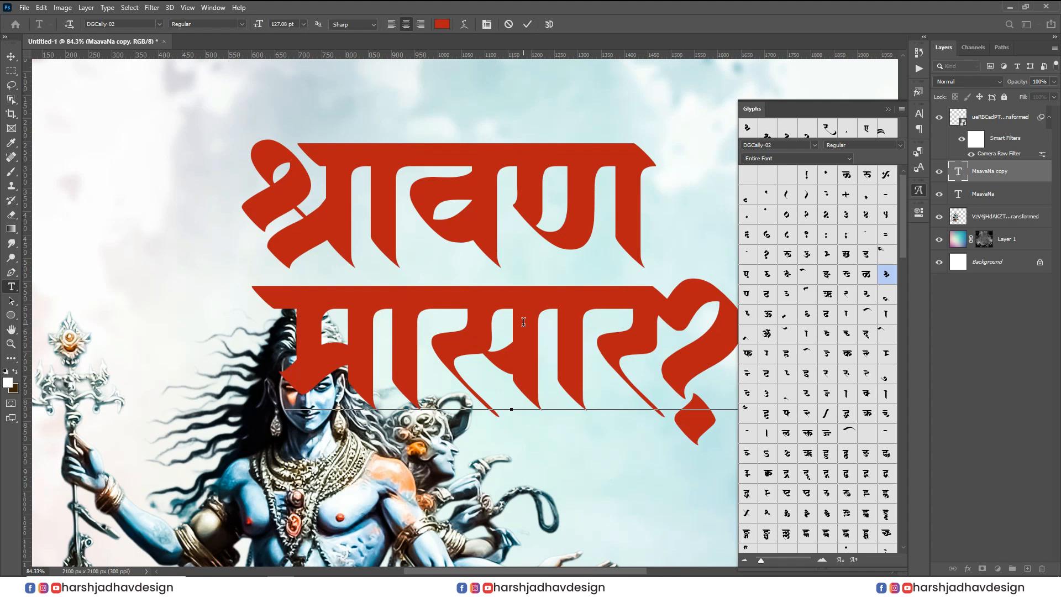
{"action": "key", "text": "BackSpace"}
{"action": "type", "text": "ंभ"}
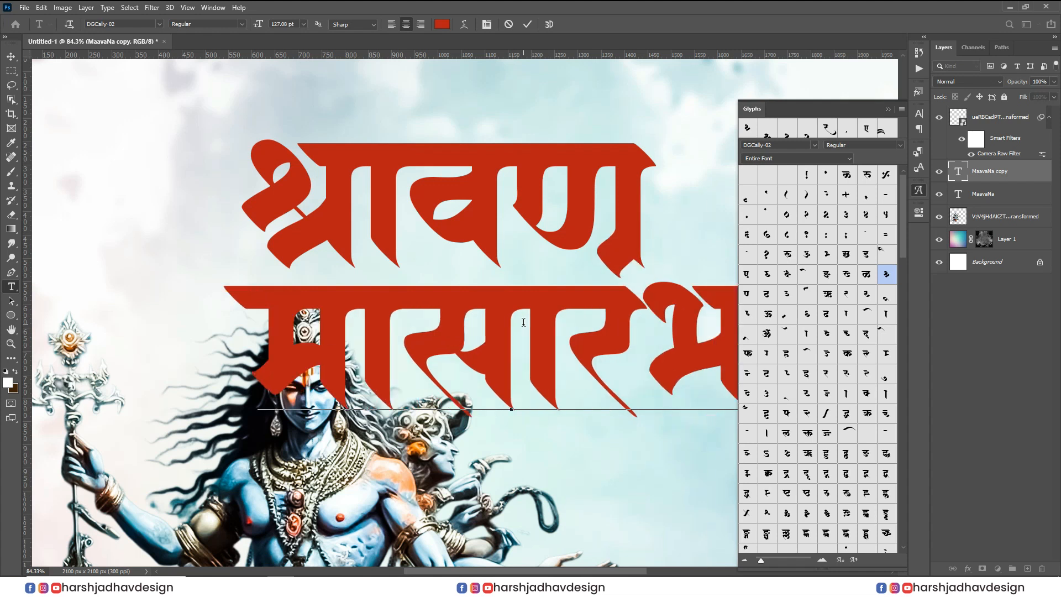
{"action": "left_click", "coordinate": [11, 55]}
{"action": "scroll", "coordinate": [310, 258], "scroll_direction": "down", "scroll_amount": 1}
{"action": "left_click_drag", "start_coordinate": [399, 292], "coordinate": [463, 301]}
Select both headline lines, scale them down together, and nudge them into place above the Shiva figure
{"action": "left_click", "coordinate": [984, 195], "text": "ctrl"}
{"action": "scroll", "coordinate": [546, 201], "scroll_direction": "down", "scroll_amount": 3}
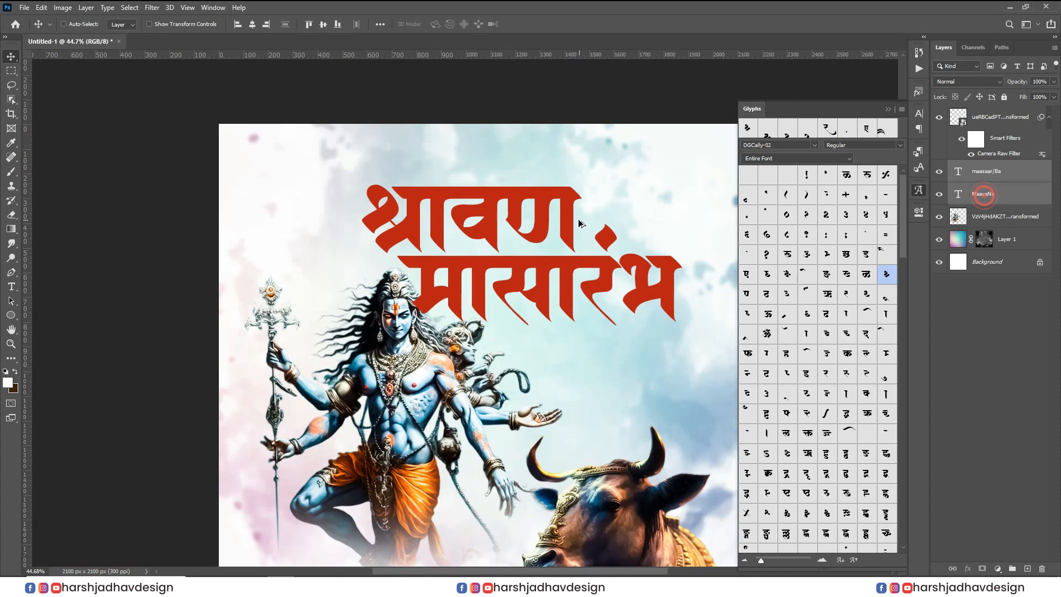
{"action": "key", "text": "ctrl+t"}
{"action": "left_click_drag", "start_coordinate": [608, 225], "coordinate": [556, 223]}
{"action": "key", "text": "Return"}
{"action": "scroll", "coordinate": [487, 227], "scroll_direction": "up", "scroll_amount": 4}
{"action": "mouse_move", "coordinate": [486, 228]}
{"action": "left_mouse_down"}
{"action": "mouse_move", "coordinate": [466, 185]}
{"action": "mouse_move", "coordinate": [476, 237]}
{"action": "mouse_move", "coordinate": [478, 229]}
{"action": "left_mouse_up"}
{"action": "scroll", "coordinate": [422, 149], "scroll_direction": "down", "scroll_amount": 4}
{"action": "scroll", "coordinate": [449, 130], "scroll_direction": "up", "scroll_amount": 2}
{"action": "scroll", "coordinate": [472, 187], "scroll_direction": "down", "scroll_amount": 4}
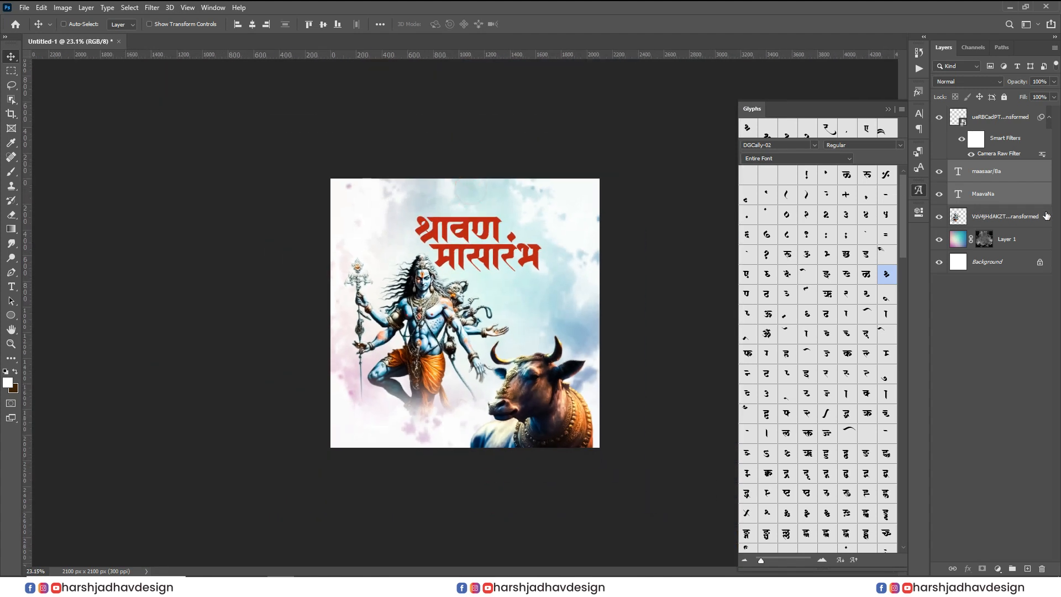
Convert the two headline lines into one smart object and bring the two-line greeting from A8 Typing.tif into the poster
{"action": "right_click", "coordinate": [997, 178]}
{"action": "left_click", "coordinate": [928, 212]}
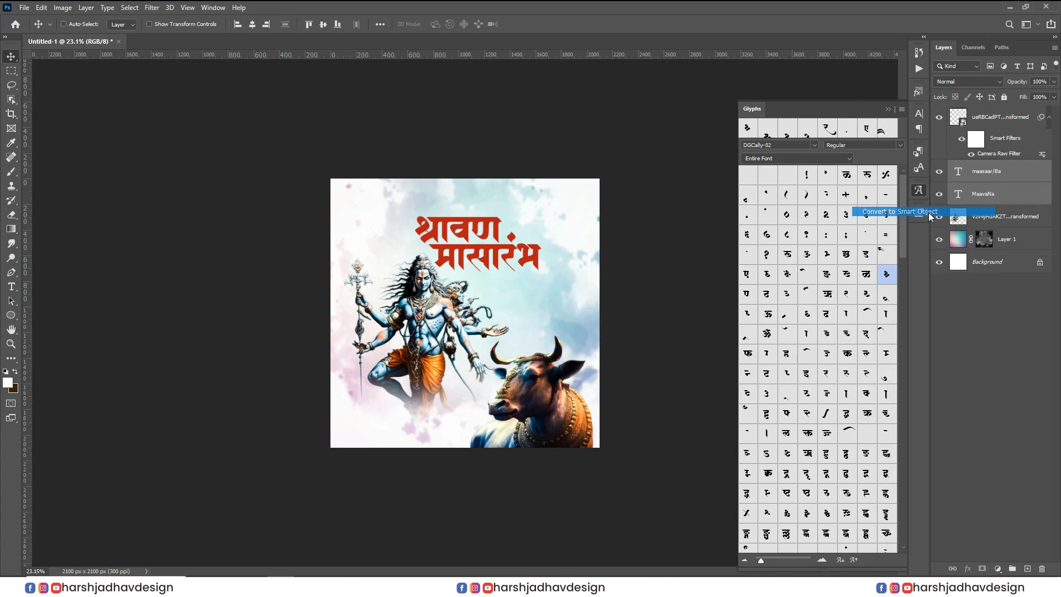
{"action": "scroll", "coordinate": [553, 155], "scroll_direction": "up", "scroll_amount": 4}
{"action": "left_click_drag", "start_coordinate": [577, 202], "coordinate": [567, 152]}
{"action": "scroll", "coordinate": [324, 328], "scroll_direction": "down", "scroll_amount": 2}
{"action": "scroll", "coordinate": [343, 382], "scroll_direction": "down", "scroll_amount": 2}
{"action": "scroll", "coordinate": [203, 454], "scroll_direction": "up", "scroll_amount": 3}
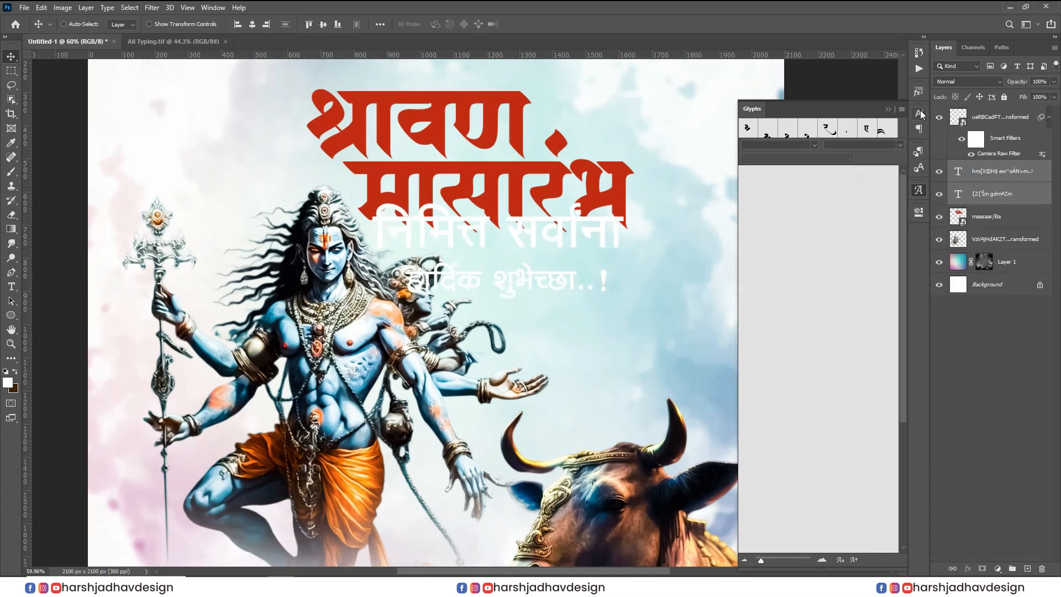
Set the text colour of both greeting lines to dark navy #111b28, sampled from the bull image
{"action": "left_click", "coordinate": [919, 114]}
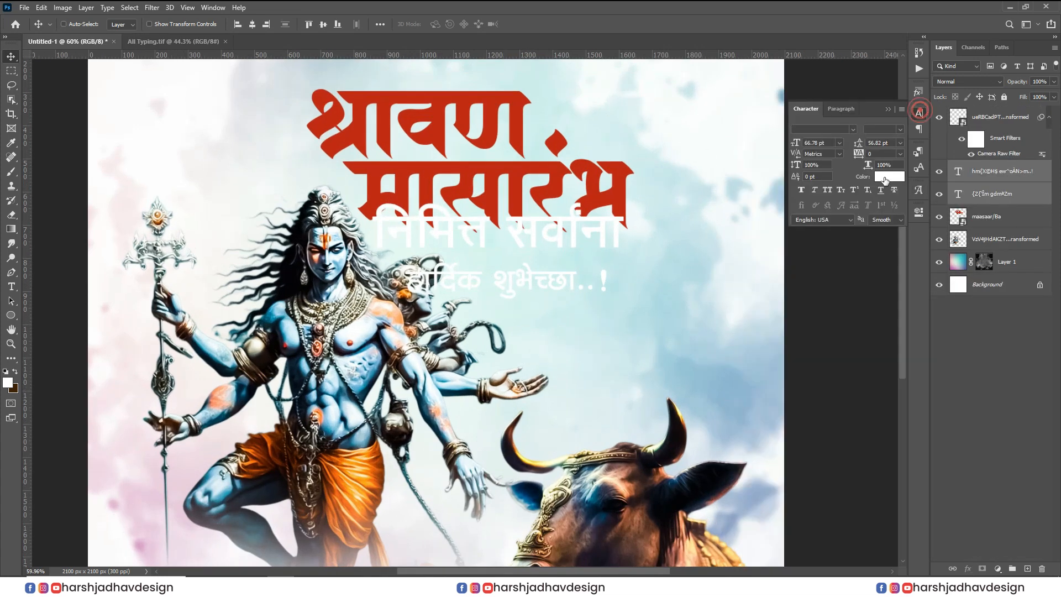
{"action": "left_click", "coordinate": [887, 178]}
{"action": "left_click", "coordinate": [686, 480]}
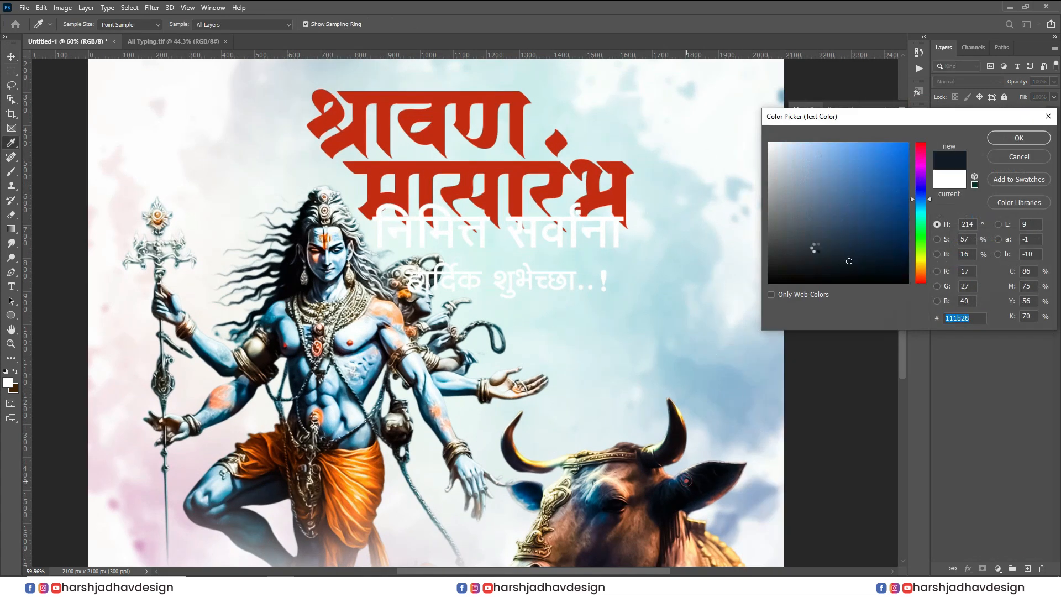
{"action": "left_click", "coordinate": [1010, 139]}
Move the two greeting lines below मासारंभ and scale them down to align with the headline's right end
{"action": "scroll", "coordinate": [496, 260], "scroll_direction": "up", "scroll_amount": 1}
{"action": "left_click_drag", "start_coordinate": [501, 265], "coordinate": [584, 283]}
{"action": "key", "text": "ctrl+t"}
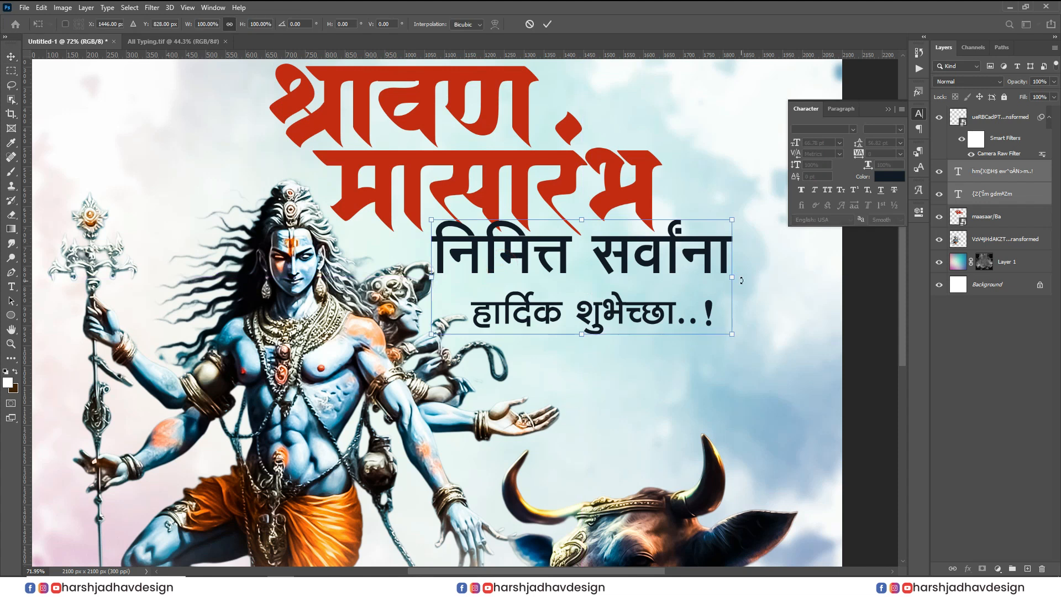
{"action": "left_click_drag", "start_coordinate": [732, 277], "coordinate": [597, 270]}
{"action": "key", "text": "Return"}
Select the हार्दिक शुभेच्छा..! line, enlarge it to about 28.7 pt, and nudge it beneath निमित्त सर्वांना
{"action": "right_click", "coordinate": [590, 297]}
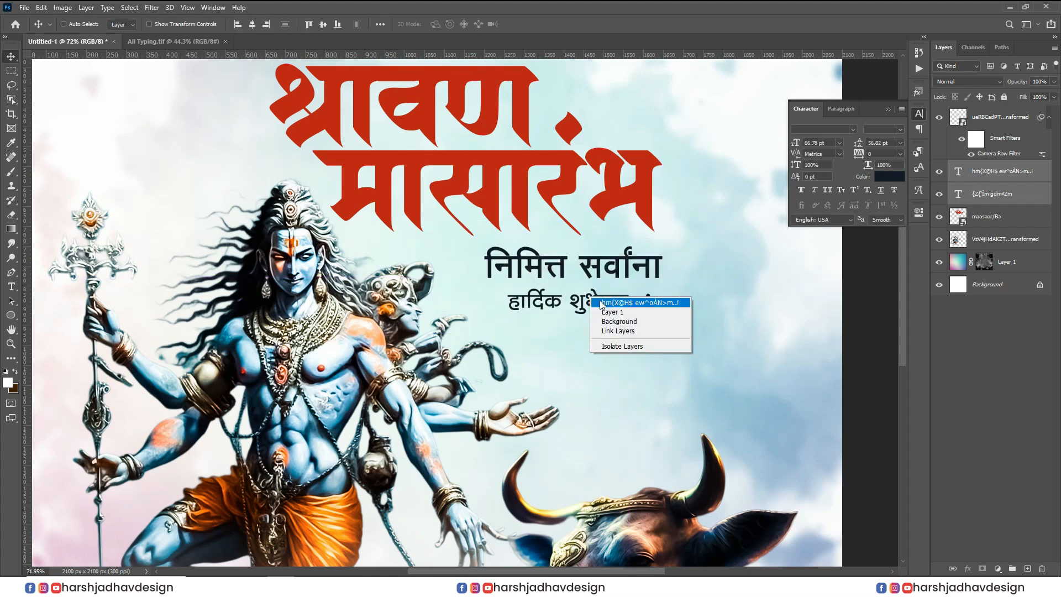
{"action": "left_click", "coordinate": [603, 303]}
{"action": "key", "text": "ctrl+t"}
{"action": "left_click_drag", "start_coordinate": [578, 314], "coordinate": [580, 341]}
{"action": "key", "text": "Return"}
{"action": "left_click_drag", "start_coordinate": [605, 301], "coordinate": [601, 301]}
Scale both greeting lines down together and move them close beneath मासारंभ
{"action": "left_click", "coordinate": [637, 257], "text": "ctrl+shift"}
{"action": "scroll", "coordinate": [606, 260], "scroll_direction": "down", "scroll_amount": 1}
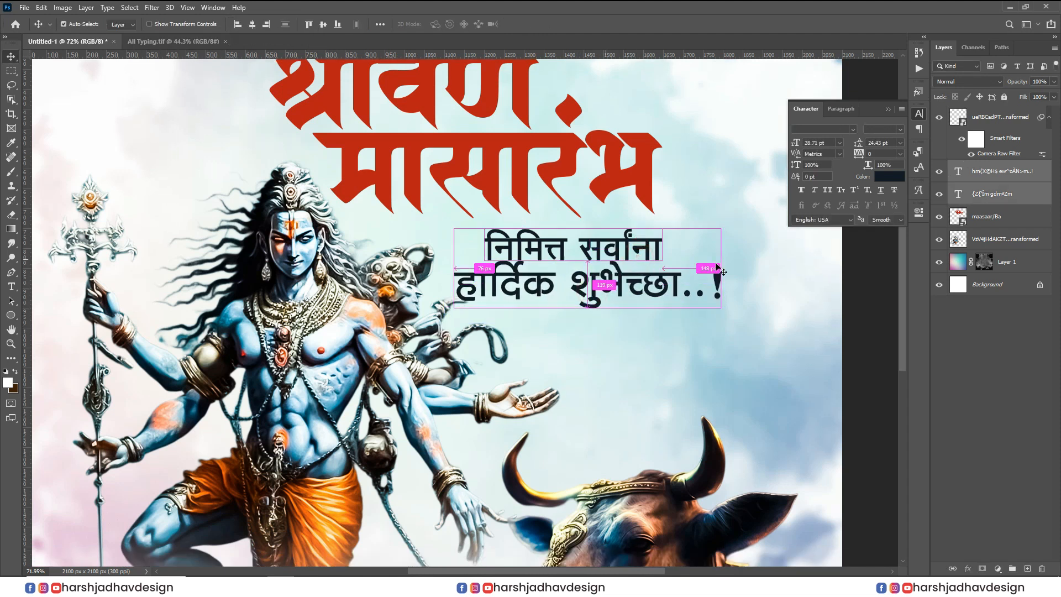
{"action": "key", "text": "ctrl+t"}
{"action": "left_click_drag", "start_coordinate": [720, 268], "coordinate": [630, 268]}
{"action": "double_click", "coordinate": [577, 272]}
{"action": "scroll", "coordinate": [540, 244], "scroll_direction": "up", "scroll_amount": 3}
{"action": "scroll", "coordinate": [548, 256], "scroll_direction": "up", "scroll_amount": 3}
{"action": "left_click_drag", "start_coordinate": [594, 305], "coordinate": [594, 244]}
{"action": "scroll", "coordinate": [593, 244], "scroll_direction": "down", "scroll_amount": 10}
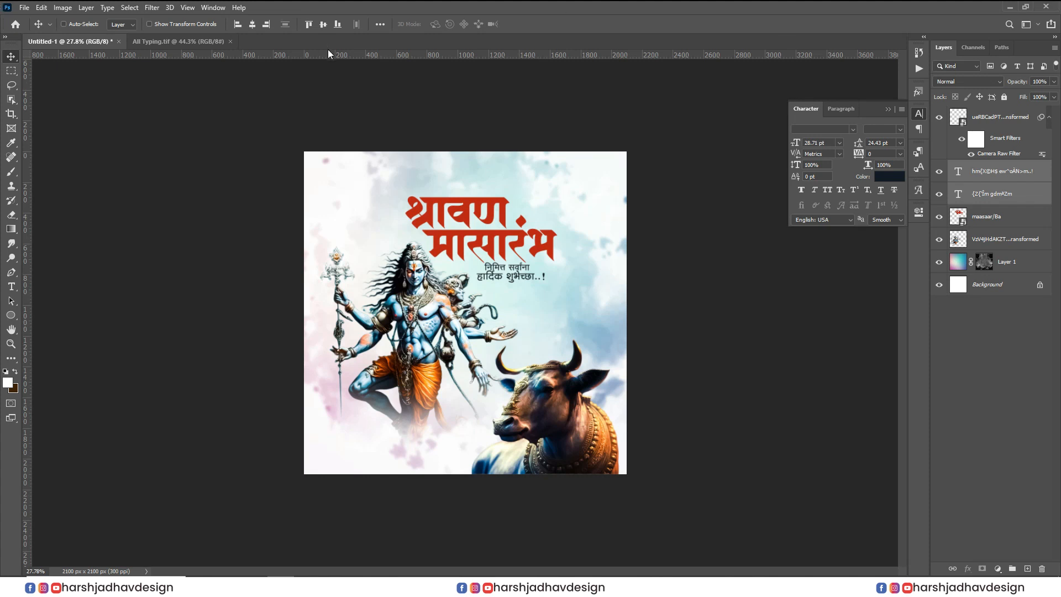
{"action": "scroll", "coordinate": [480, 277], "scroll_direction": "up", "scroll_amount": 1}
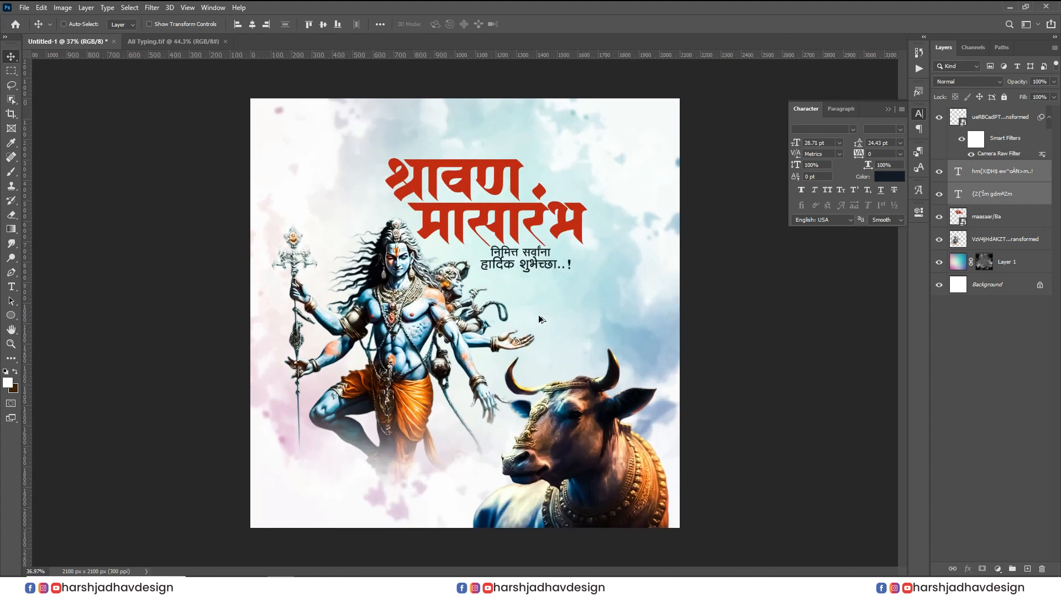
Duplicate the हार्दिक शुभेच्छा..! line and place the copy below the Shiva figure at the poster's lower left
{"action": "scroll", "coordinate": [571, 293], "scroll_direction": "up", "scroll_amount": 2}
{"action": "right_click", "coordinate": [553, 260]}
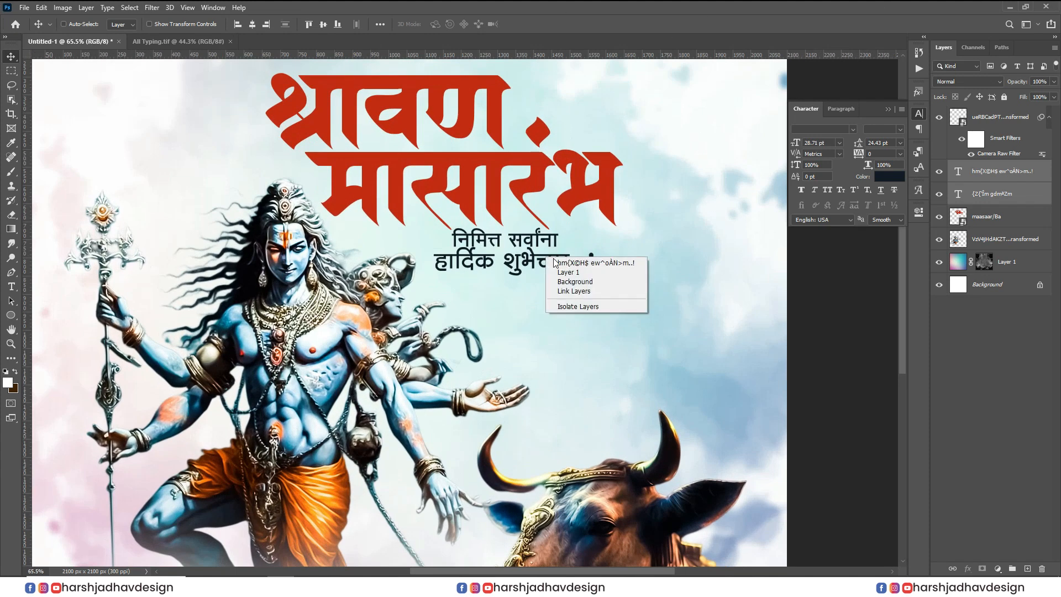
{"action": "left_click", "coordinate": [558, 263]}
{"action": "scroll", "coordinate": [553, 265], "scroll_direction": "down", "scroll_amount": 2}
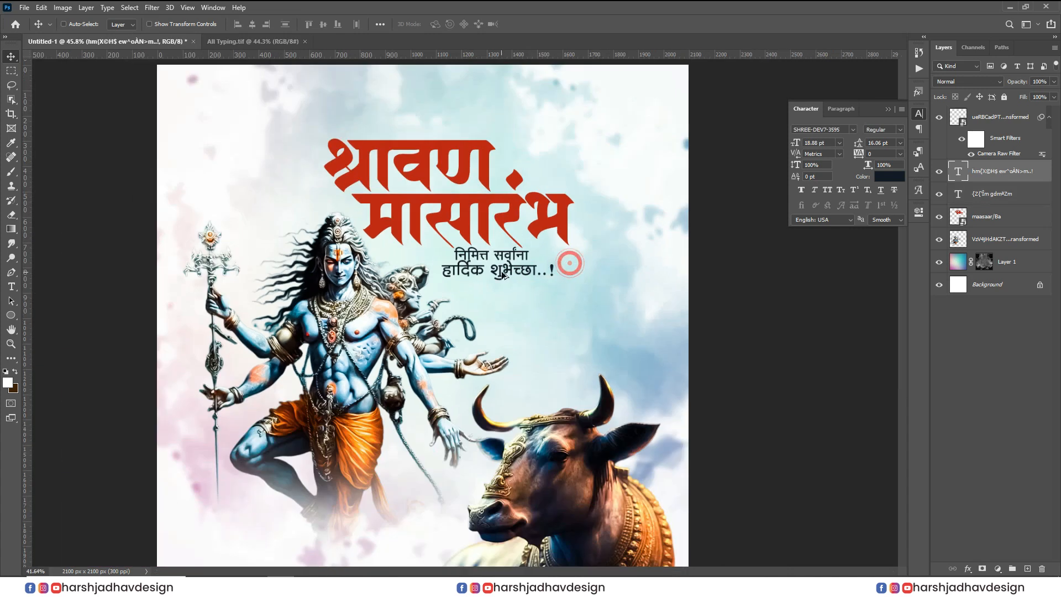
{"action": "left_click_drag", "start_coordinate": [535, 270], "coordinate": [370, 499]}
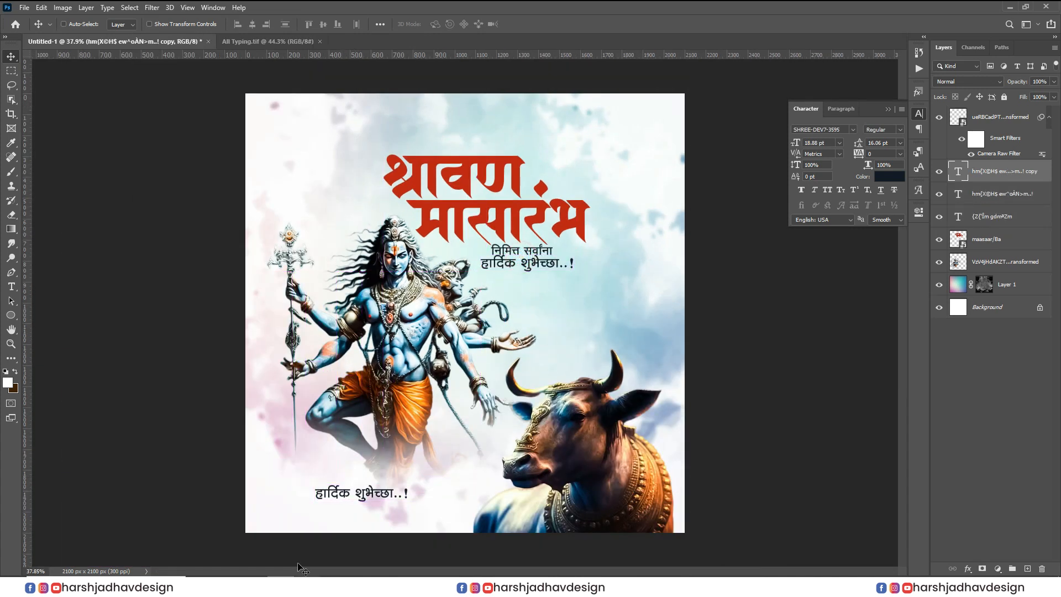
Place the damru and trident image, scale it down, and position it at the headline's upper right end
{"action": "left_click_drag", "start_coordinate": [540, 363], "coordinate": [542, 366]}
{"action": "left_click_drag", "start_coordinate": [685, 312], "coordinate": [582, 311]}
{"action": "key", "text": "Return"}
{"action": "scroll", "coordinate": [564, 286], "scroll_direction": "up", "scroll_amount": 5}
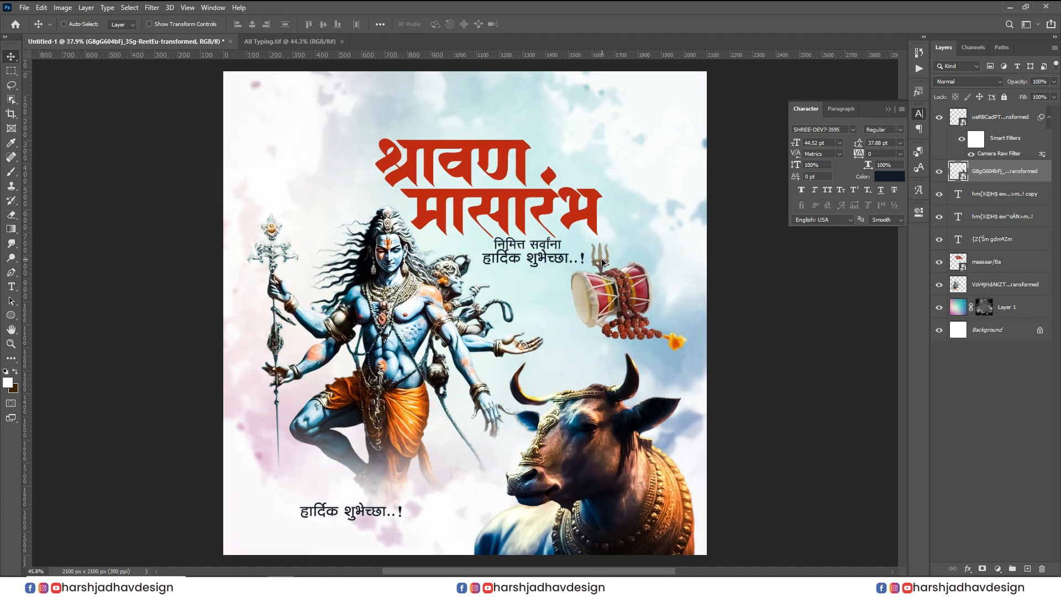
{"action": "left_click_drag", "start_coordinate": [638, 290], "coordinate": [591, 166]}
{"action": "scroll", "coordinate": [571, 152], "scroll_direction": "down", "scroll_amount": 3}
{"action": "scroll", "coordinate": [571, 153], "scroll_direction": "up", "scroll_amount": 3}
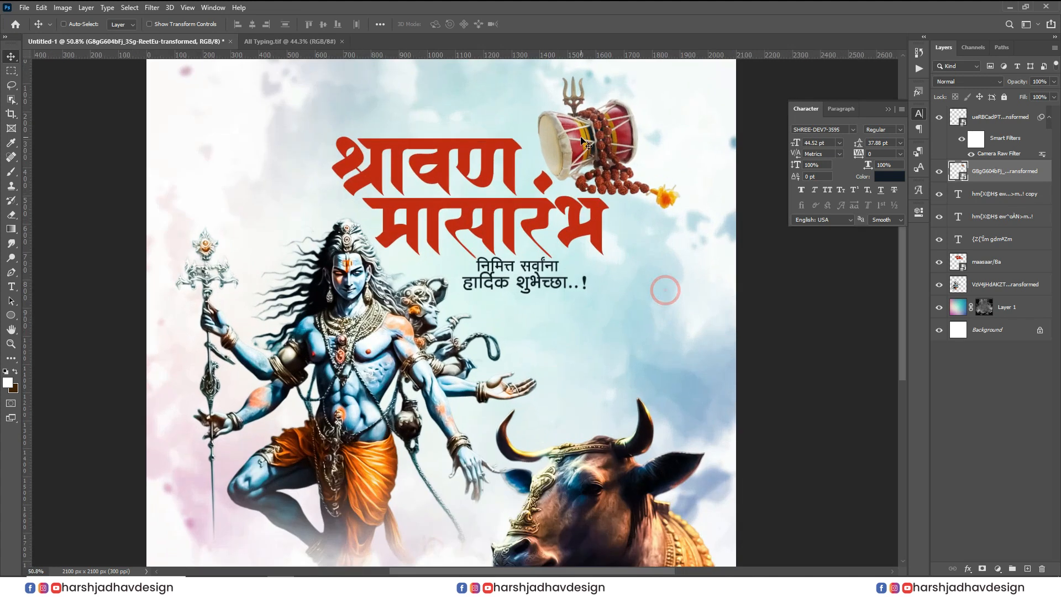
{"action": "scroll", "coordinate": [589, 240], "scroll_direction": "down", "scroll_amount": 1}
{"action": "scroll", "coordinate": [607, 245], "scroll_direction": "down", "scroll_amount": 3}
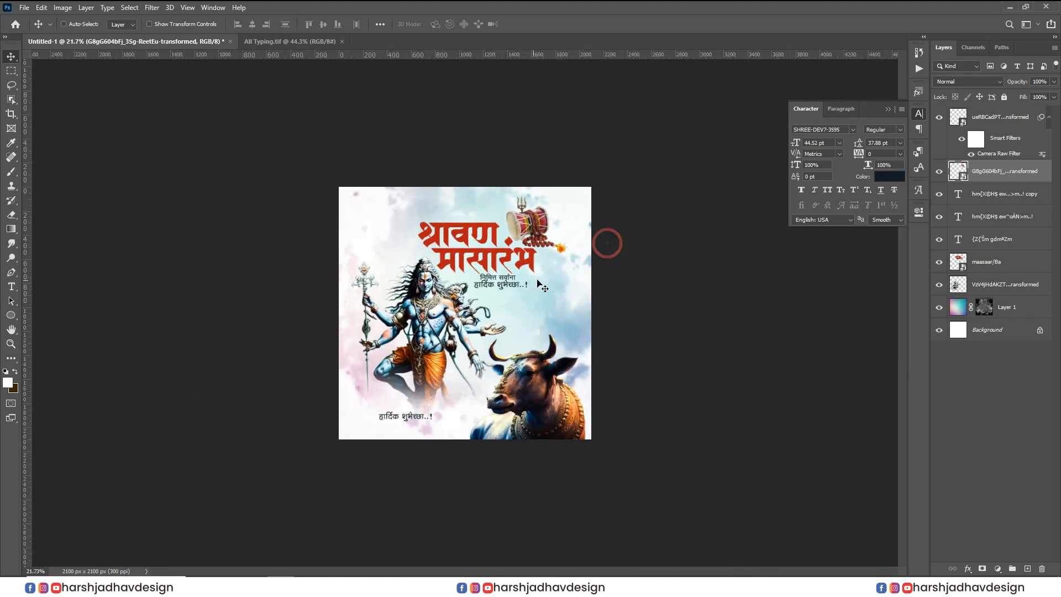
Add a new empty layer directly above Layer 1, beneath the Shiva figure
{"action": "scroll", "coordinate": [662, 259], "scroll_direction": "up", "scroll_amount": 2}
{"action": "left_click", "coordinate": [1007, 264]}
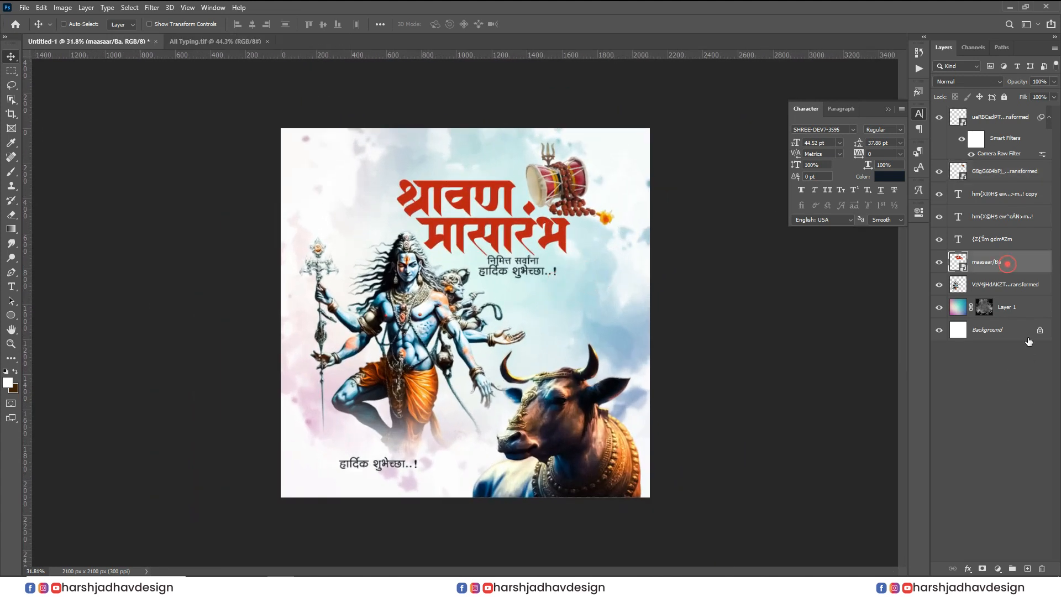
{"action": "left_click", "coordinate": [1009, 301]}
{"action": "left_click", "coordinate": [1026, 567]}
{"action": "key", "text": "ctrl+0"}
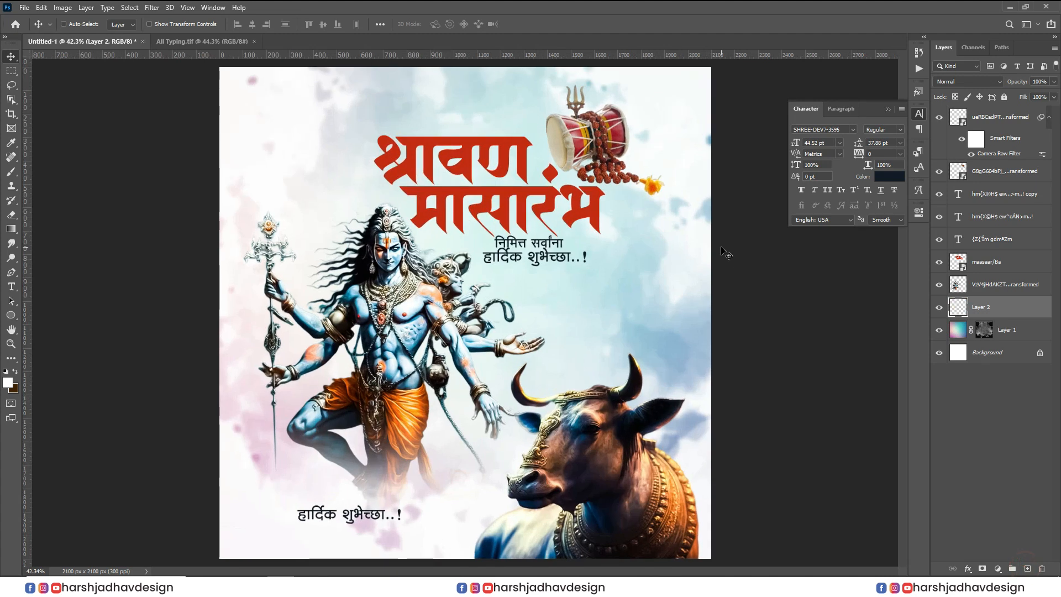
Choose the 4106 px sampled brush from the Resource Boy - Watercolor Photoshop Brushes set and reduce its size to 1437 px
{"action": "key", "text": "b"}
{"action": "scroll", "coordinate": [464, 314], "scroll_direction": "down", "scroll_amount": 1}
{"action": "right_click", "coordinate": [479, 280]}
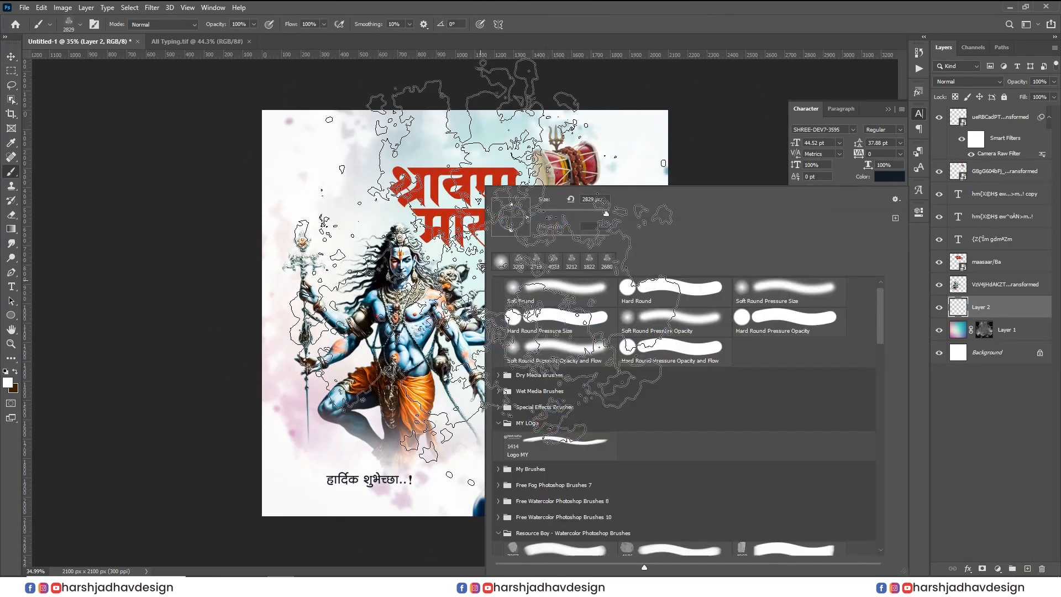
{"action": "scroll", "coordinate": [511, 528], "scroll_direction": "down", "scroll_amount": 1}
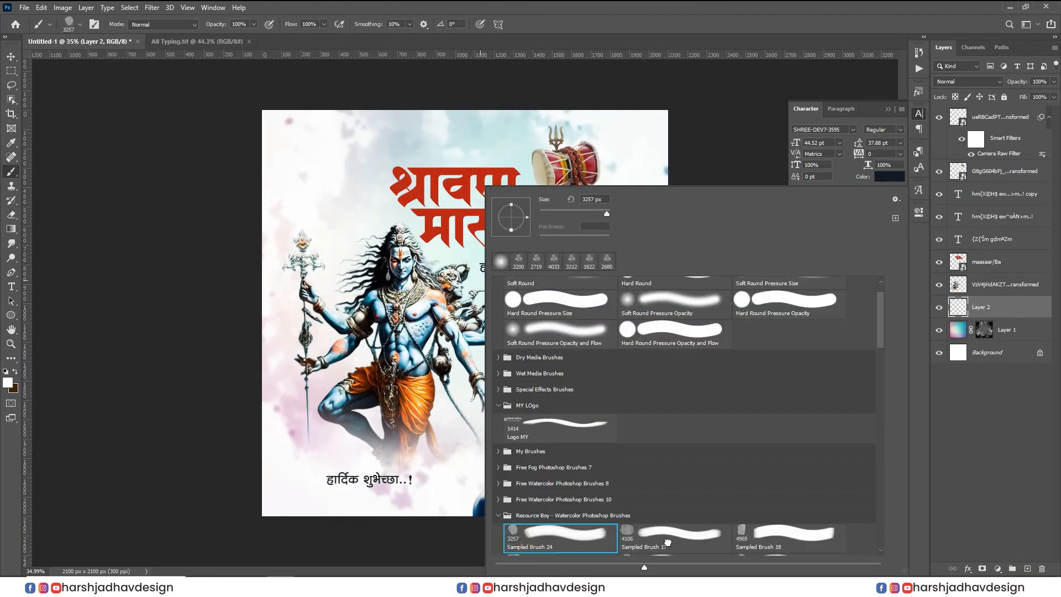
{"action": "double_click", "coordinate": [668, 541]}
{"action": "left_click_drag", "start_coordinate": [269, 270], "coordinate": [274, 270]}
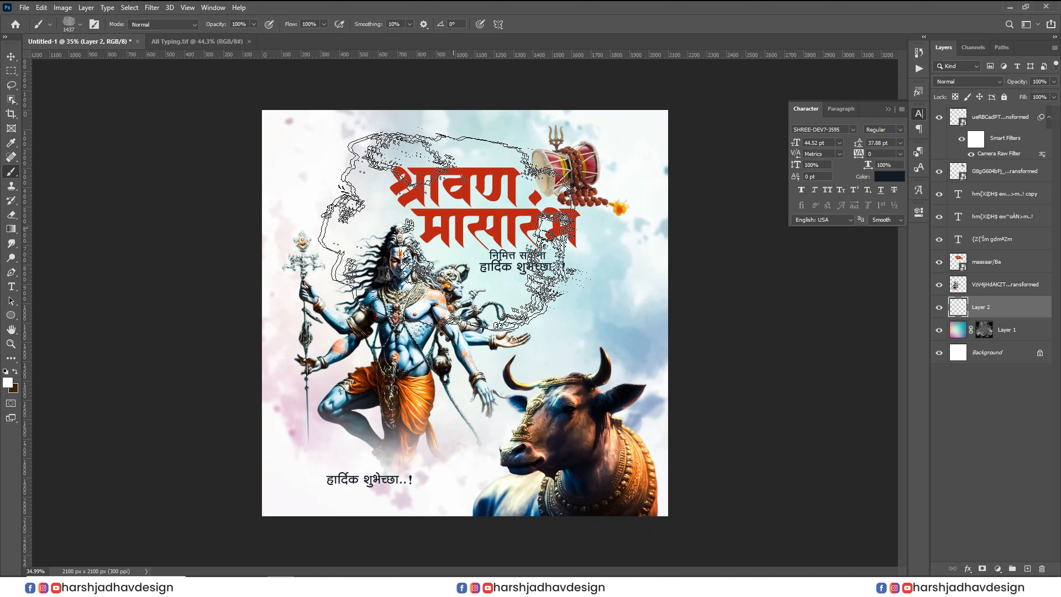
Paint white watercolour-brush dabs on Layer 2 around the headline, greeting text and lower-left area to lighten the background
{"action": "left_click", "coordinate": [496, 231]}
{"action": "left_click_drag", "start_coordinate": [484, 240], "coordinate": [467, 240]}
{"action": "left_click", "coordinate": [524, 264]}
{"action": "left_click", "coordinate": [525, 326]}
{"action": "left_click", "coordinate": [712, 272]}
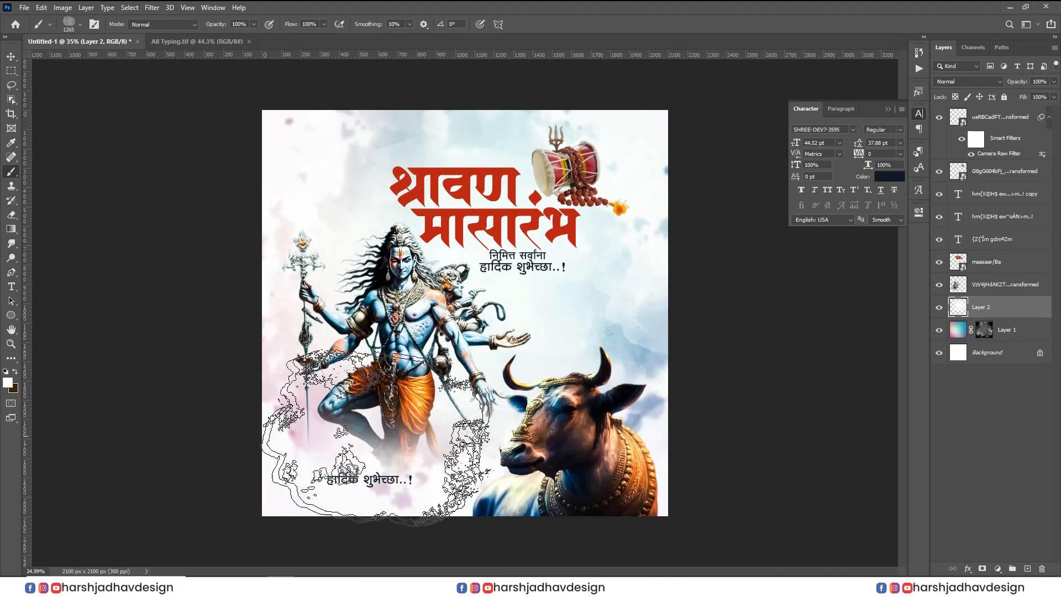
{"action": "scroll", "coordinate": [189, 114], "scroll_direction": "up", "scroll_amount": 1}
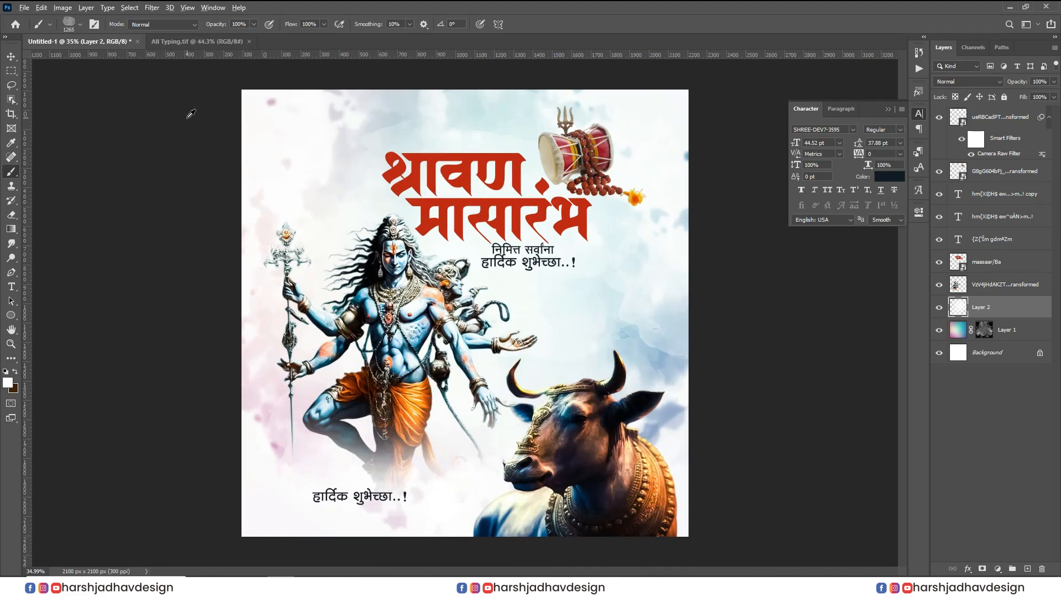
Paste the temple image above the headline layer, enlarge it, and position it behind the area right of Shiva
{"action": "left_click", "coordinate": [13, 61]}
{"action": "scroll", "coordinate": [499, 173], "scroll_direction": "up", "scroll_amount": 6}
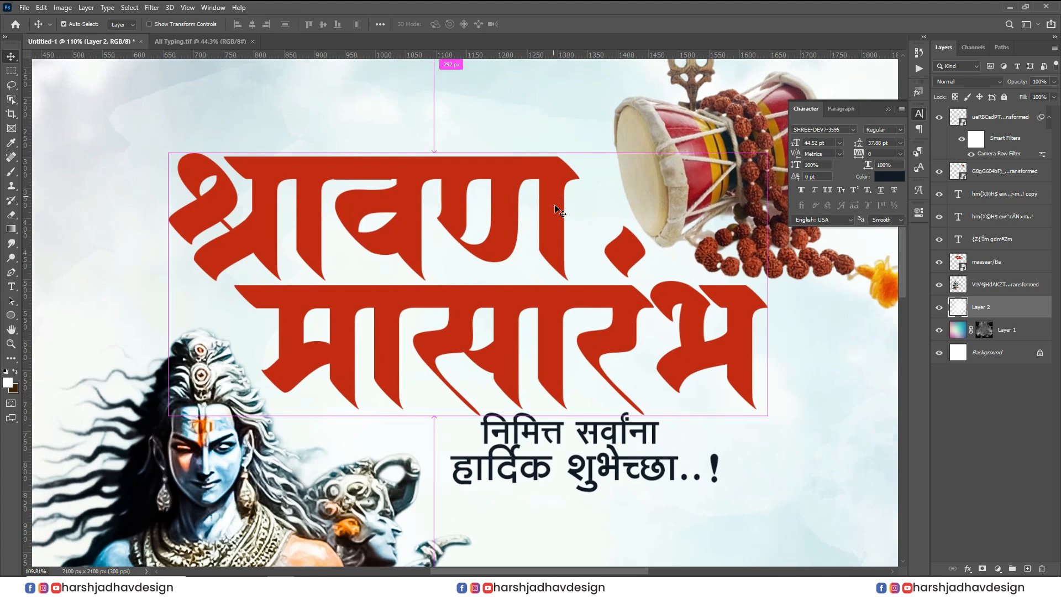
{"action": "left_click", "coordinate": [555, 204], "text": "ctrl"}
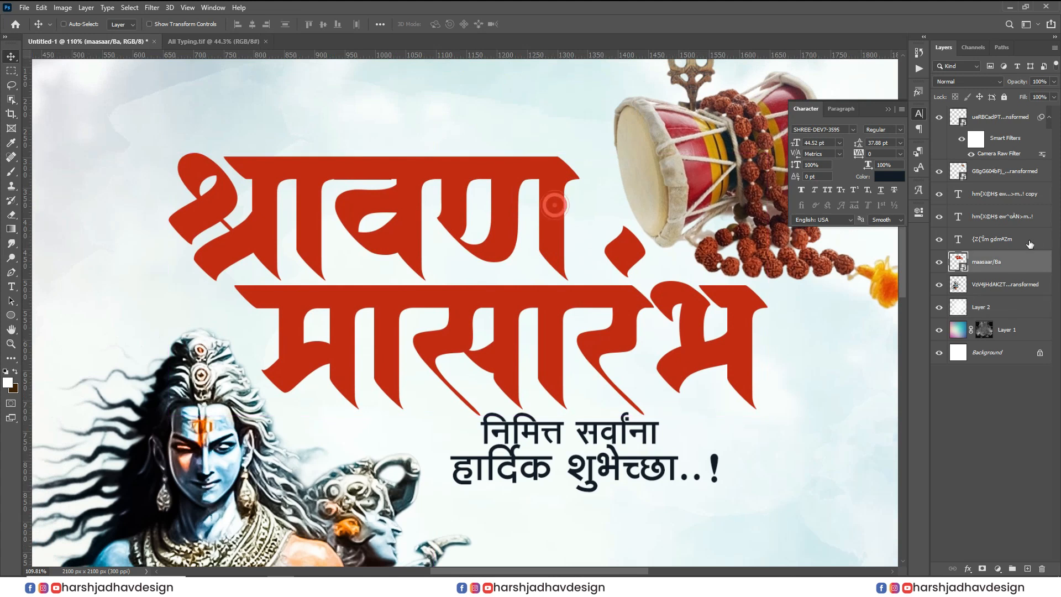
{"action": "scroll", "coordinate": [553, 221], "scroll_direction": "down", "scroll_amount": 6}
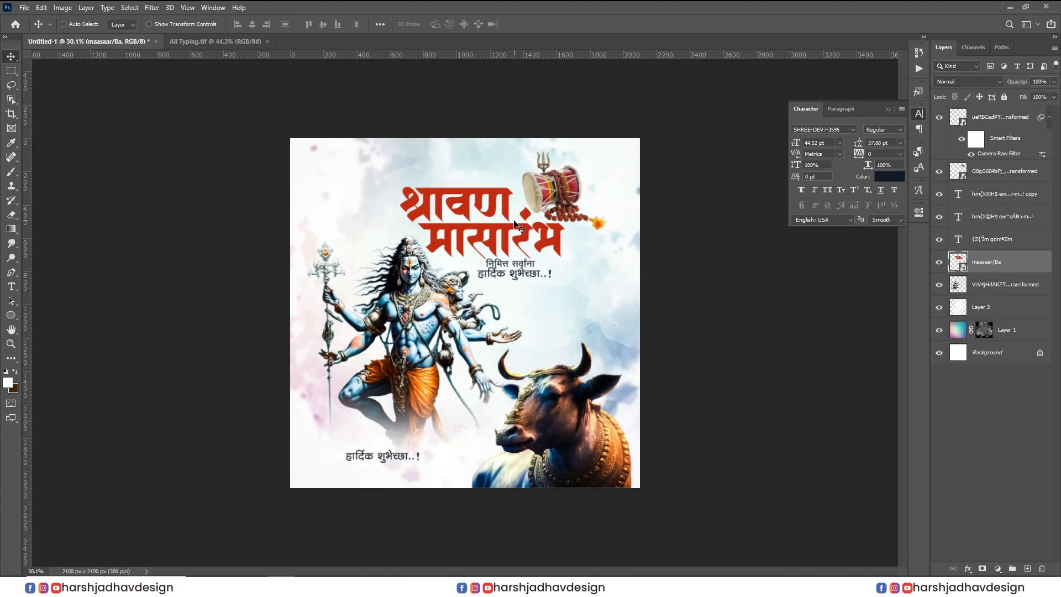
{"action": "scroll", "coordinate": [613, 396], "scroll_direction": "up", "scroll_amount": 1}
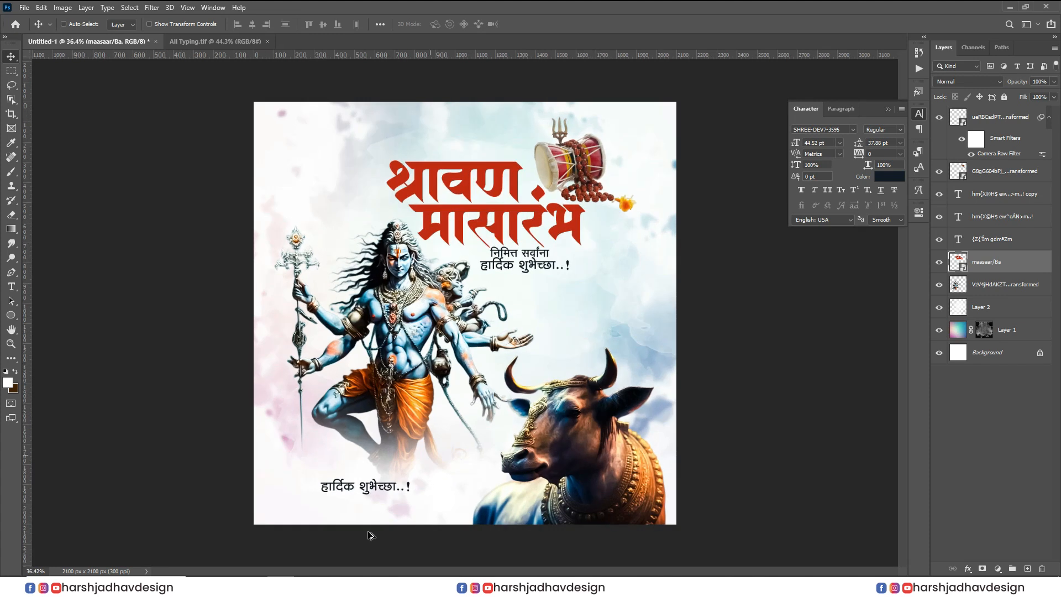
{"action": "scroll", "coordinate": [366, 535], "scroll_direction": "down", "scroll_amount": 2}
{"action": "key", "text": "ctrl+v"}
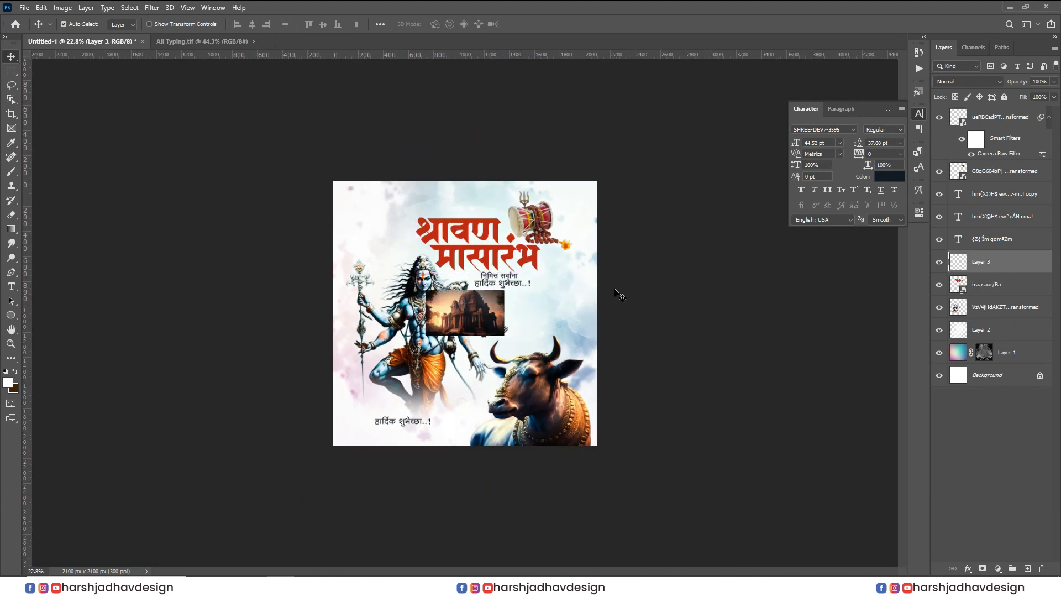
{"action": "key", "text": "ctrl+t"}
{"action": "left_click_drag", "start_coordinate": [505, 313], "coordinate": [607, 330]}
{"action": "key", "text": "Return"}
{"action": "left_click_drag", "start_coordinate": [523, 318], "coordinate": [548, 322]}
Move the temple layer directly above Layer 2, keep its blending mode Normal, and set its opacity to 61%
{"action": "left_click_drag", "start_coordinate": [1004, 266], "coordinate": [980, 341]}
{"action": "scroll", "coordinate": [726, 288], "scroll_direction": "up", "scroll_amount": 1}
{"action": "left_click", "coordinate": [972, 81]}
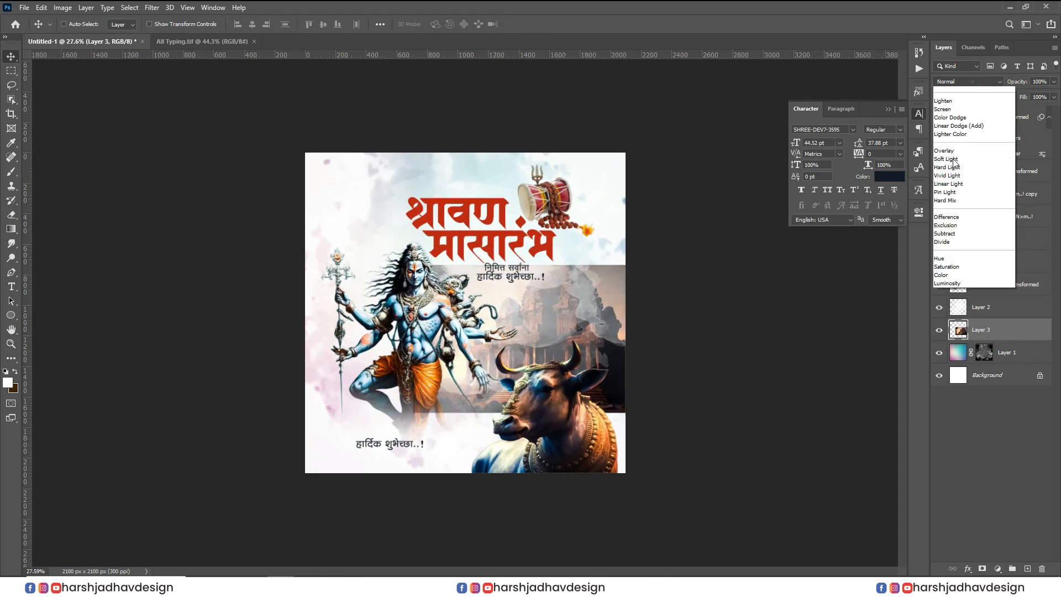
{"action": "left_click", "coordinate": [973, 81]}
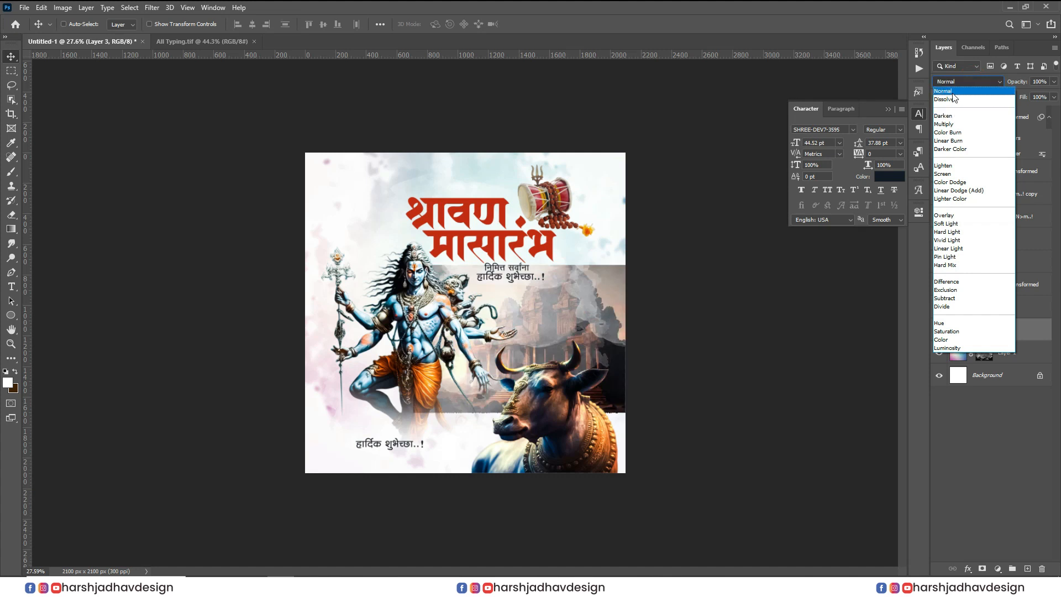
{"action": "left_click", "coordinate": [951, 92]}
{"action": "left_click_drag", "start_coordinate": [1018, 81], "coordinate": [997, 97]}
{"action": "left_click_drag", "start_coordinate": [995, 321], "coordinate": [992, 300]}
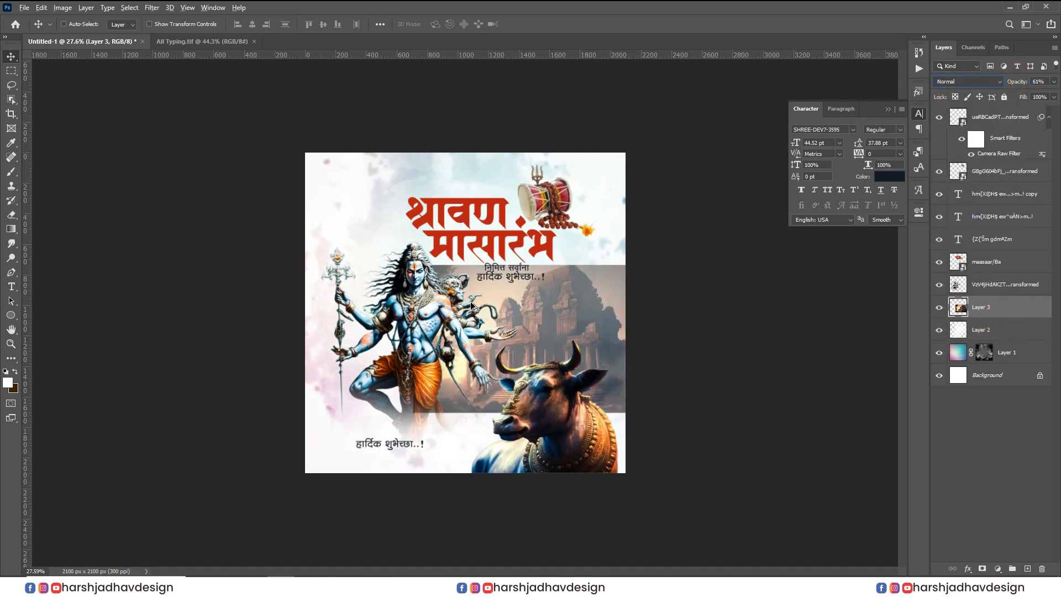
Erase the temple image's hard edges with a large soft eraser and set the layer's opacity to 56%
{"action": "key", "text": "alt+e"}
{"action": "left_click", "coordinate": [630, 319]}
{"action": "key", "text": "e"}
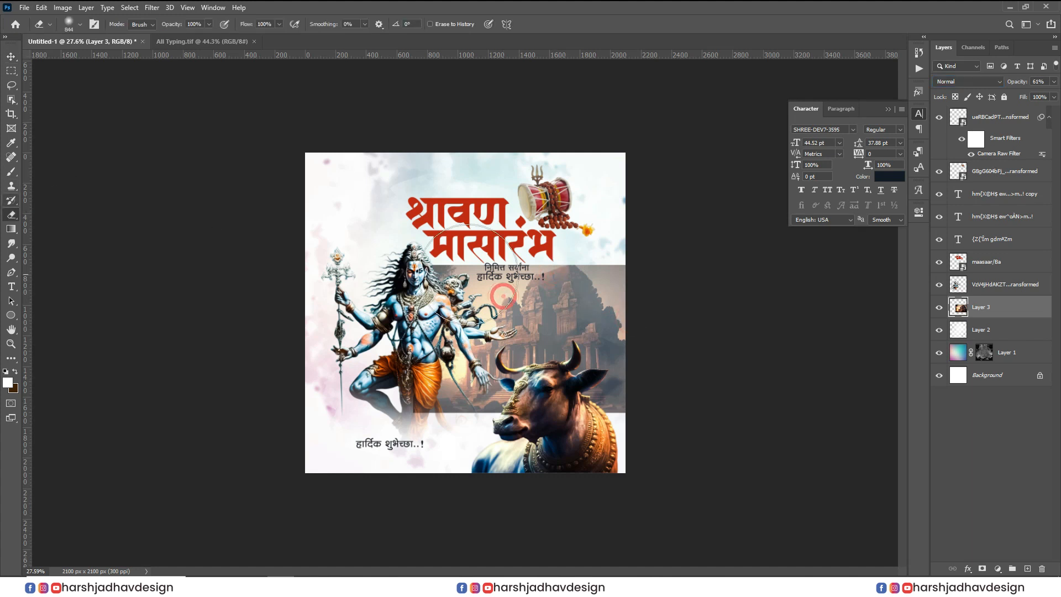
{"action": "left_click", "coordinate": [504, 257]}
{"action": "mouse_move", "coordinate": [596, 244]}
{"action": "left_mouse_down"}
{"action": "mouse_move", "coordinate": [448, 247]}
{"action": "mouse_move", "coordinate": [385, 288]}
{"action": "mouse_move", "coordinate": [409, 400]}
{"action": "mouse_move", "coordinate": [482, 436]}
{"action": "mouse_move", "coordinate": [622, 411]}
{"action": "mouse_move", "coordinate": [679, 344]}
{"action": "mouse_move", "coordinate": [665, 277]}
{"action": "mouse_move", "coordinate": [655, 307]}
{"action": "mouse_move", "coordinate": [603, 228]}
{"action": "mouse_move", "coordinate": [463, 230]}
{"action": "mouse_move", "coordinate": [534, 223]}
{"action": "mouse_move", "coordinate": [642, 244]}
{"action": "left_mouse_up"}
{"action": "mouse_move", "coordinate": [631, 438]}
{"action": "left_mouse_down"}
{"action": "mouse_move", "coordinate": [531, 459]}
{"action": "mouse_move", "coordinate": [431, 432]}
{"action": "mouse_move", "coordinate": [414, 387]}
{"action": "mouse_move", "coordinate": [512, 448]}
{"action": "mouse_move", "coordinate": [622, 449]}
{"action": "mouse_move", "coordinate": [670, 408]}
{"action": "left_mouse_up"}
{"action": "mouse_move", "coordinate": [1019, 81]}
{"action": "left_mouse_down"}
{"action": "mouse_move", "coordinate": [1000, 88]}
{"action": "mouse_move", "coordinate": [1017, 86]}
{"action": "left_mouse_up"}
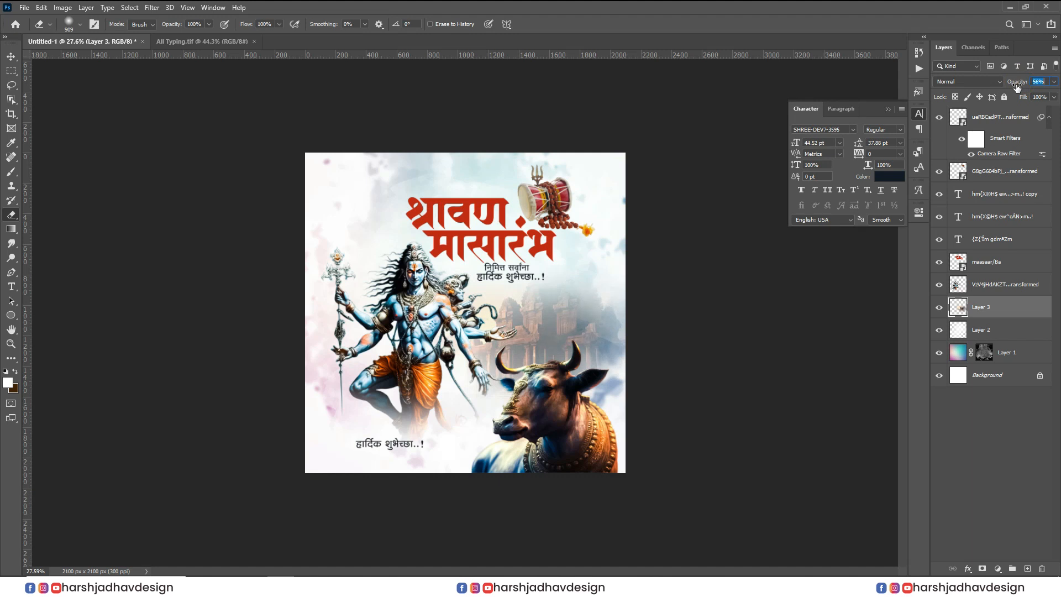
Place the 590-image+preview grunge texture directly above the headline layer and clip it to the headline lettering
{"action": "left_click", "coordinate": [10, 57]}
{"action": "scroll", "coordinate": [559, 306], "scroll_direction": "up", "scroll_amount": 5}
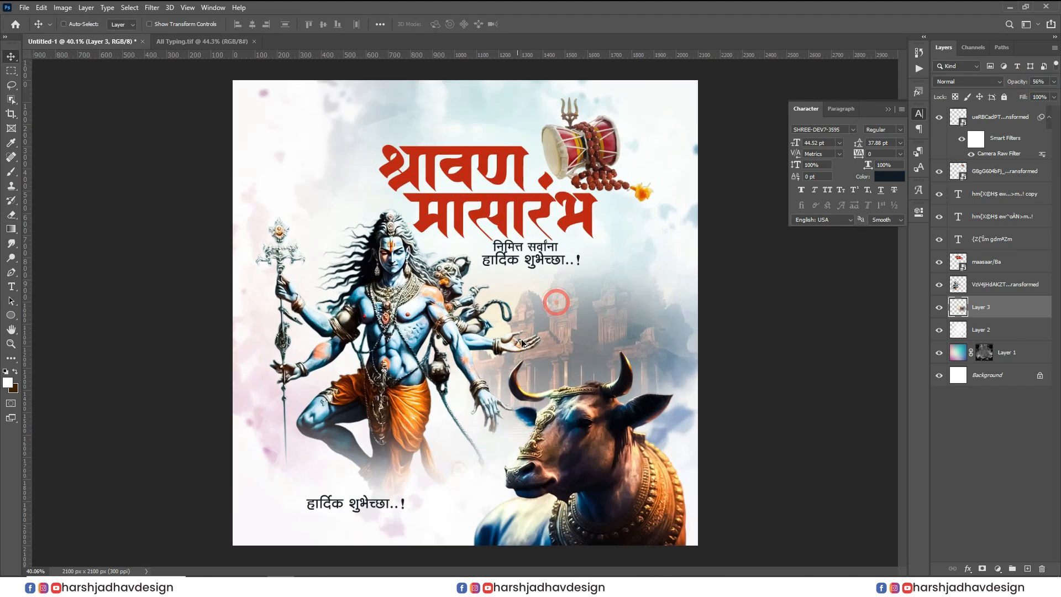
{"action": "scroll", "coordinate": [575, 335], "scroll_direction": "down", "scroll_amount": 5}
{"action": "scroll", "coordinate": [427, 182], "scroll_direction": "up", "scroll_amount": 9}
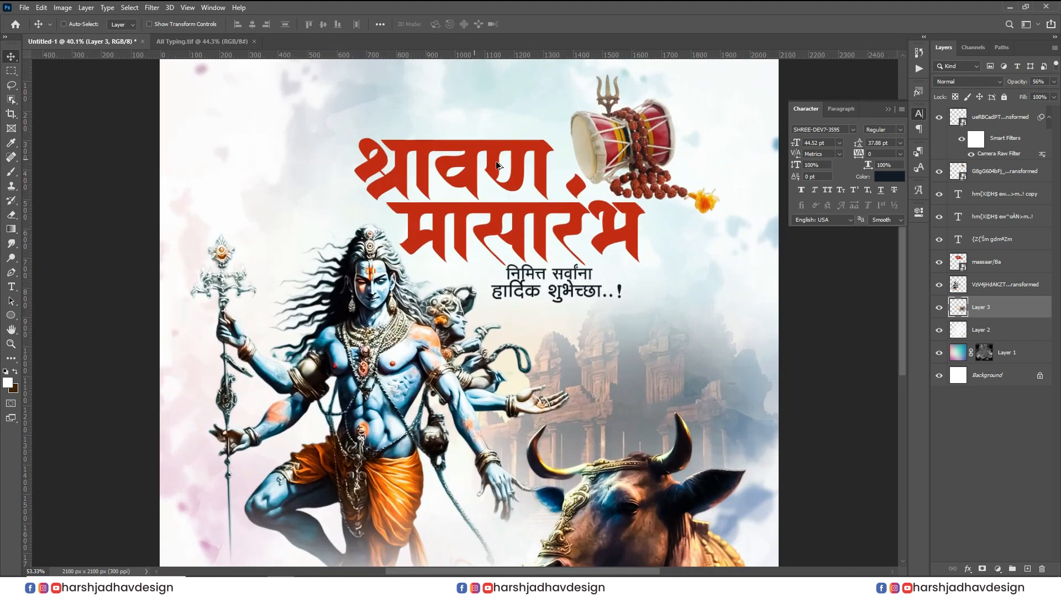
{"action": "left_click", "coordinate": [563, 172], "text": "ctrl"}
{"action": "left_click_drag", "start_coordinate": [525, 138], "coordinate": [576, 184]}
{"action": "scroll", "coordinate": [565, 201], "scroll_direction": "down", "scroll_amount": 12}
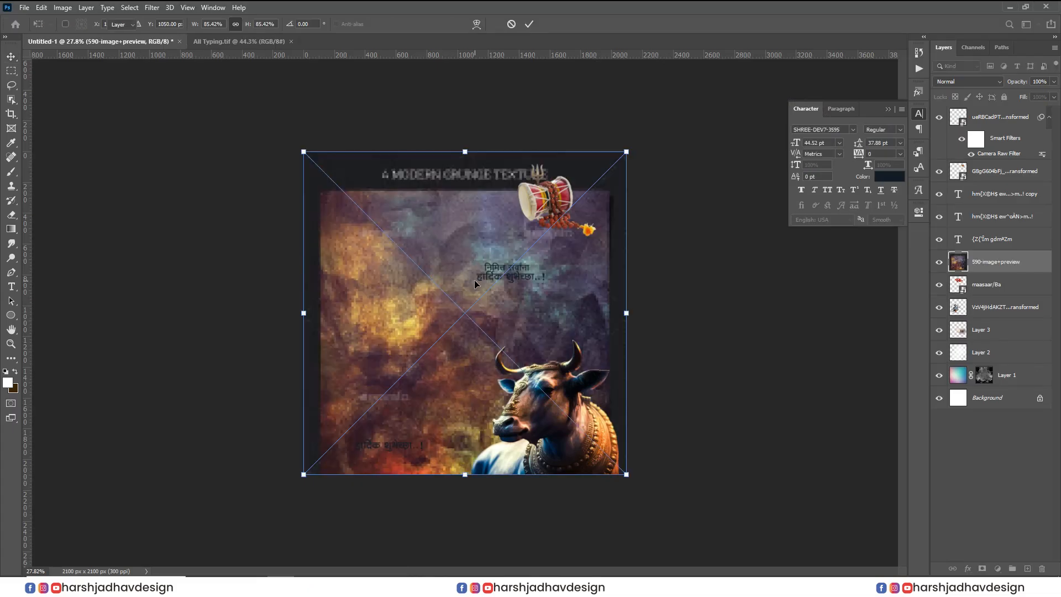
{"action": "key", "text": "Return"}
{"action": "left_click", "coordinate": [960, 271], "text": "alt"}
Resize the clipped texture to about 83% width and 53% height, and position it over the headline
{"action": "left_click_drag", "start_coordinate": [554, 453], "coordinate": [570, 311]}
{"action": "scroll", "coordinate": [569, 311], "scroll_direction": "down", "scroll_amount": 5}
{"action": "key", "text": "ctrl+t"}
{"action": "left_click_drag", "start_coordinate": [475, 115], "coordinate": [475, 193]}
{"action": "left_click_drag", "start_coordinate": [490, 270], "coordinate": [602, 237]}
{"action": "left_click_drag", "start_coordinate": [540, 253], "coordinate": [522, 287]}
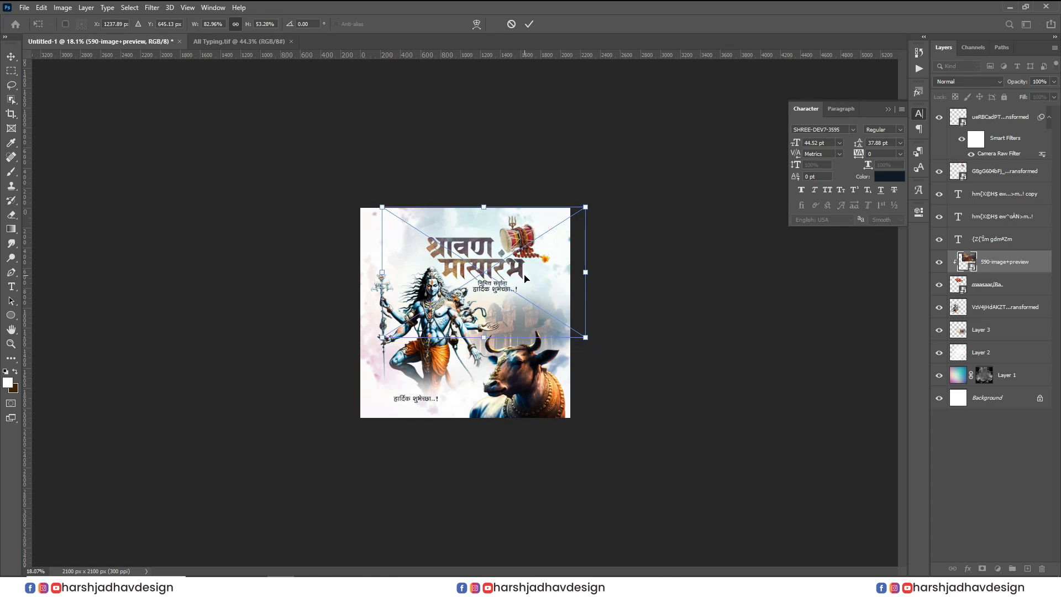
{"action": "key", "text": "Return"}
{"action": "scroll", "coordinate": [522, 271], "scroll_direction": "up", "scroll_amount": 6}
{"action": "mouse_move", "coordinate": [524, 246]}
{"action": "left_mouse_down"}
{"action": "mouse_move", "coordinate": [521, 286]}
{"action": "mouse_move", "coordinate": [522, 234]}
{"action": "left_mouse_up"}
Apply Hue/Saturation to the headline texture with stronger saturation and lower lightness, and shift the texture within the lettering
{"action": "scroll", "coordinate": [452, 254], "scroll_direction": "down", "scroll_amount": 4}
{"action": "key", "text": "ctrl+u"}
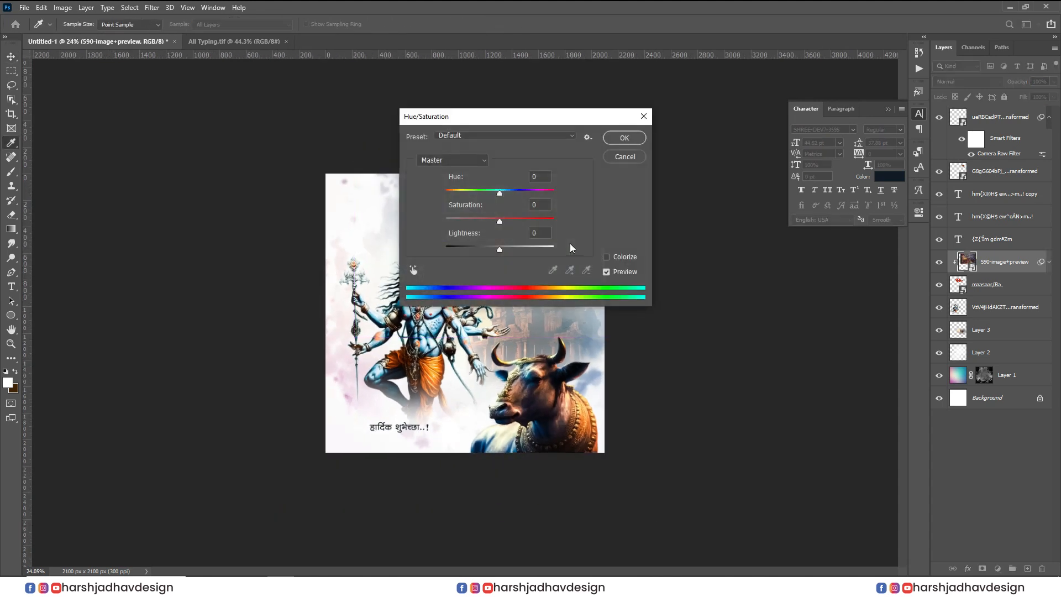
{"action": "left_click_drag", "start_coordinate": [534, 124], "coordinate": [775, 129]}
{"action": "left_click_drag", "start_coordinate": [740, 252], "coordinate": [731, 251]}
{"action": "left_click_drag", "start_coordinate": [782, 228], "coordinate": [793, 227]}
{"action": "mouse_move", "coordinate": [741, 197]}
{"action": "left_mouse_down"}
{"action": "mouse_move", "coordinate": [775, 202]}
{"action": "mouse_move", "coordinate": [727, 201]}
{"action": "mouse_move", "coordinate": [761, 215]}
{"action": "mouse_move", "coordinate": [737, 215]}
{"action": "left_mouse_up"}
{"action": "left_click", "coordinate": [747, 225]}
{"action": "left_click", "coordinate": [863, 143]}
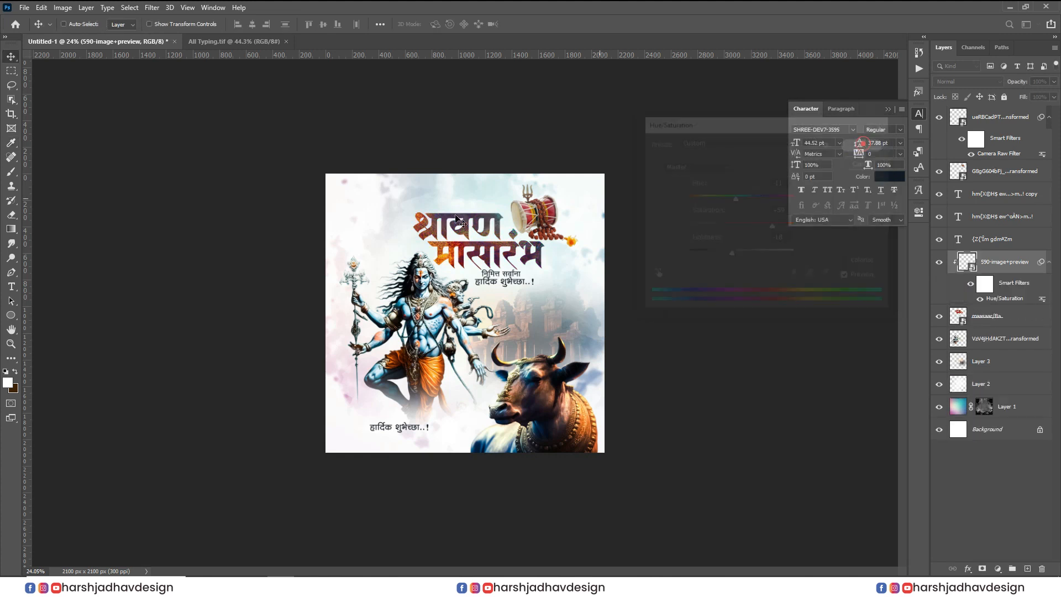
{"action": "scroll", "coordinate": [500, 276], "scroll_direction": "up", "scroll_amount": 5}
{"action": "left_click_drag", "start_coordinate": [465, 209], "coordinate": [503, 282]}
Apply a Camera Raw filter to the texture with Sharpening 55, Noise Reduction 84 and Color Noise Reduction 89
{"action": "key", "text": "ctrl+0"}
{"action": "left_click", "coordinate": [152, 7]}
{"action": "left_click", "coordinate": [218, 81]}
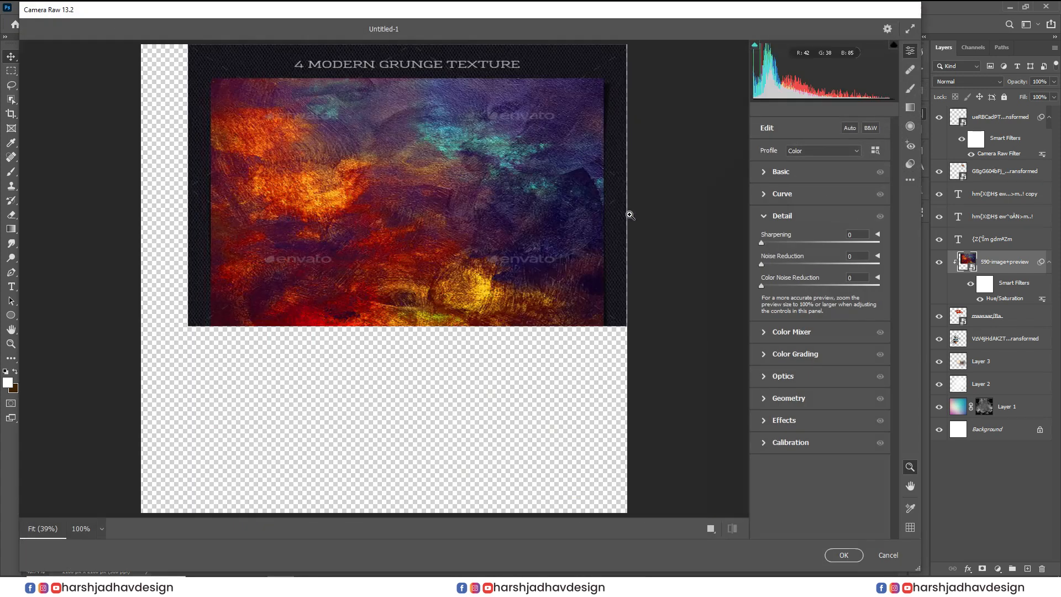
{"action": "left_click", "coordinate": [859, 264]}
{"action": "left_click", "coordinate": [865, 285]}
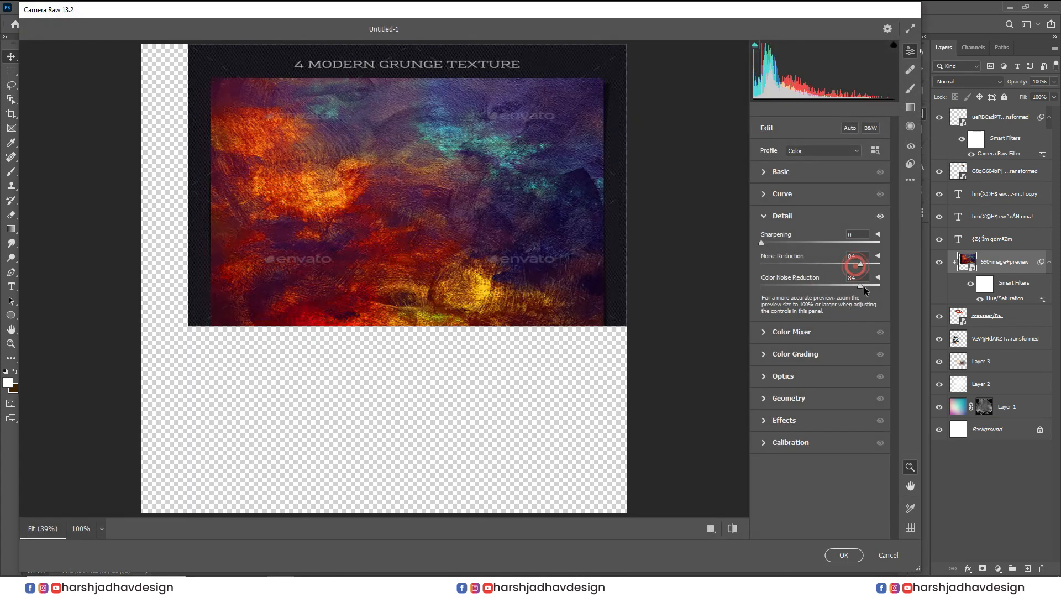
{"action": "left_click_drag", "start_coordinate": [802, 242], "coordinate": [804, 242]}
{"action": "left_click_drag", "start_coordinate": [638, 286], "coordinate": [801, 491]}
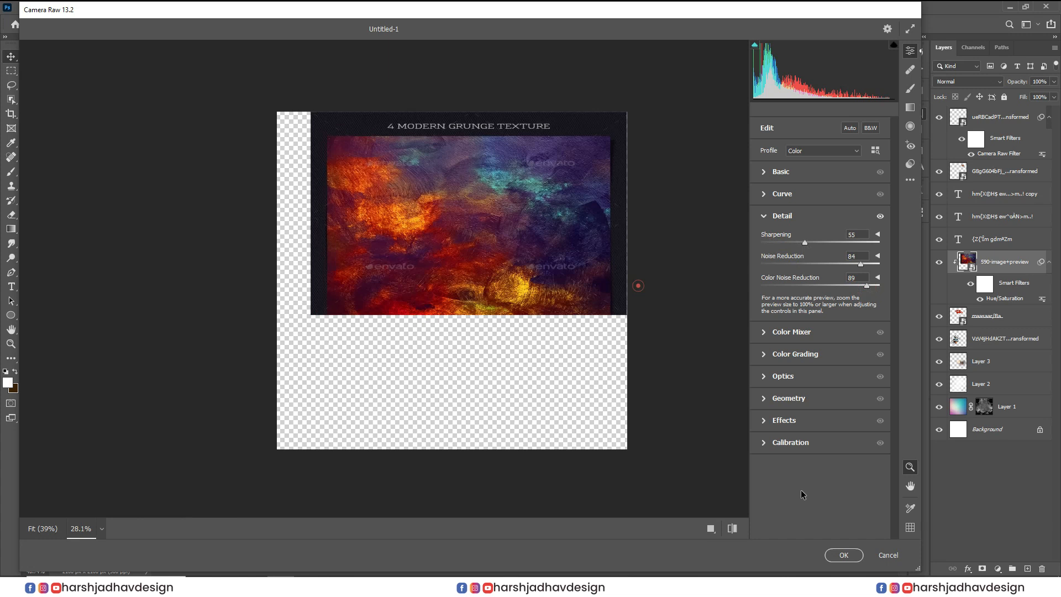
{"action": "left_click", "coordinate": [829, 551]}
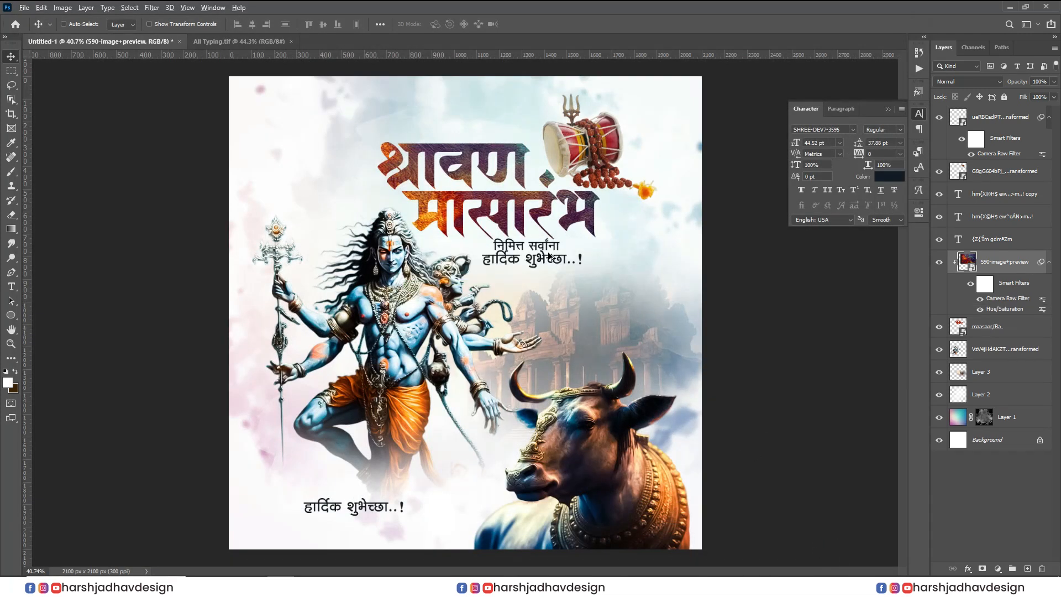
{"action": "scroll", "coordinate": [550, 255], "scroll_direction": "down", "scroll_amount": 3}
{"action": "scroll", "coordinate": [409, 349], "scroll_direction": "up", "scroll_amount": 3}
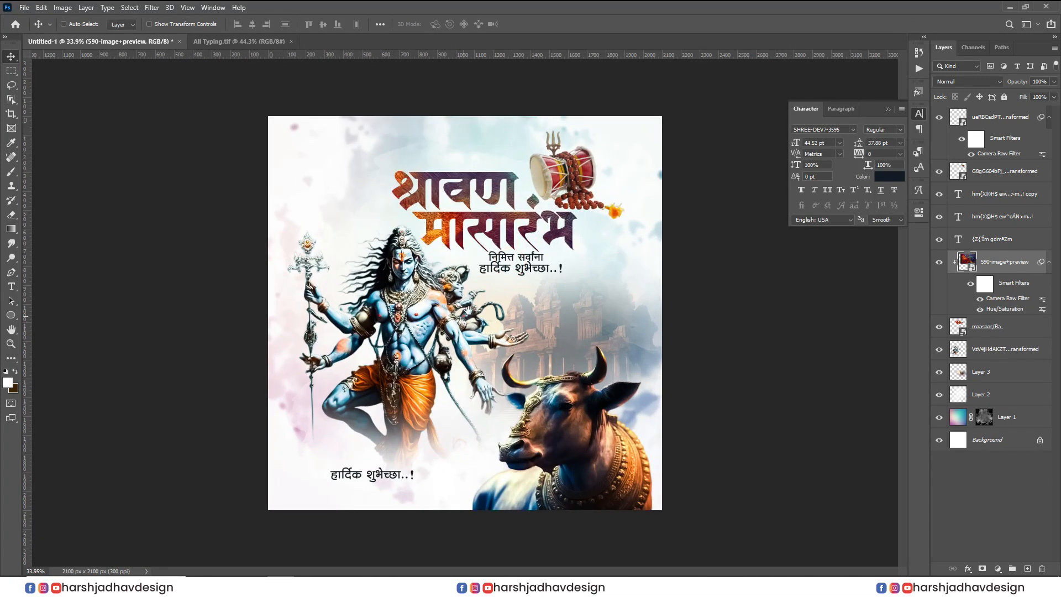
{"action": "scroll", "coordinate": [468, 310], "scroll_direction": "down", "scroll_amount": 4}
{"action": "scroll", "coordinate": [562, 405], "scroll_direction": "up", "scroll_amount": 2}
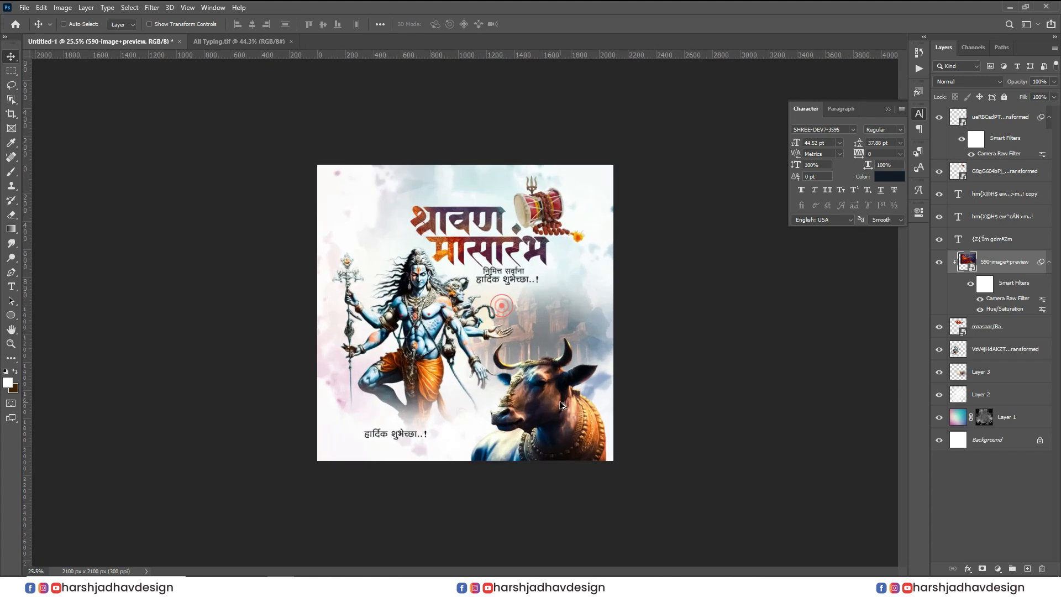
{"action": "scroll", "coordinate": [562, 405], "scroll_direction": "up", "scroll_amount": 2}
{"action": "scroll", "coordinate": [436, 193], "scroll_direction": "down", "scroll_amount": 3}
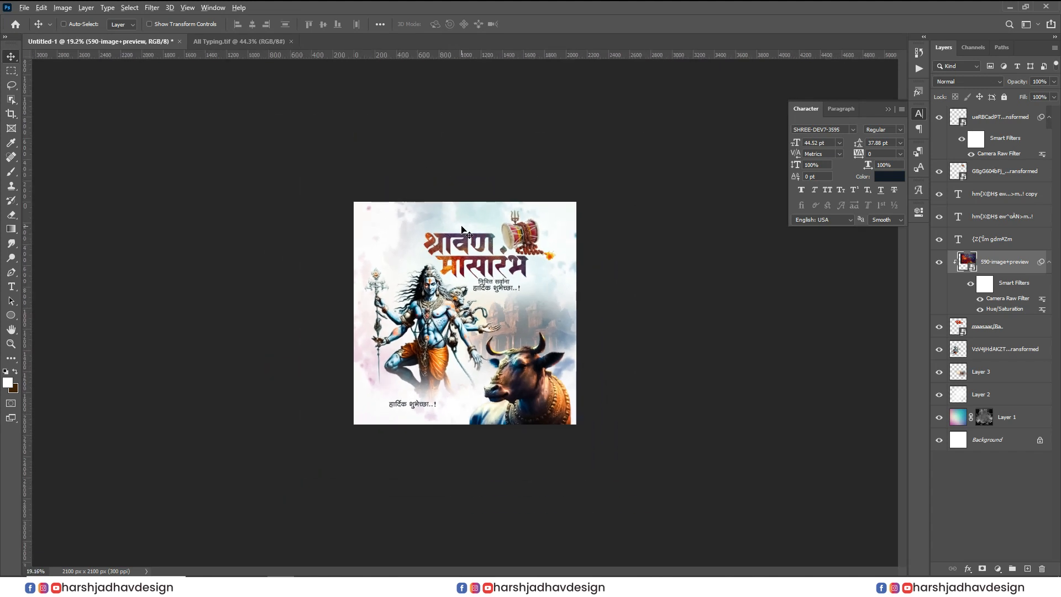
Add a Color Balance adjustment directly above Layer 2 and adjust its midtone cyan–red and yellow–blue balance
{"action": "scroll", "coordinate": [463, 229], "scroll_direction": "up", "scroll_amount": 1}
{"action": "left_click", "coordinate": [1010, 423]}
{"action": "left_click", "coordinate": [1010, 399]}
{"action": "left_click", "coordinate": [997, 569]}
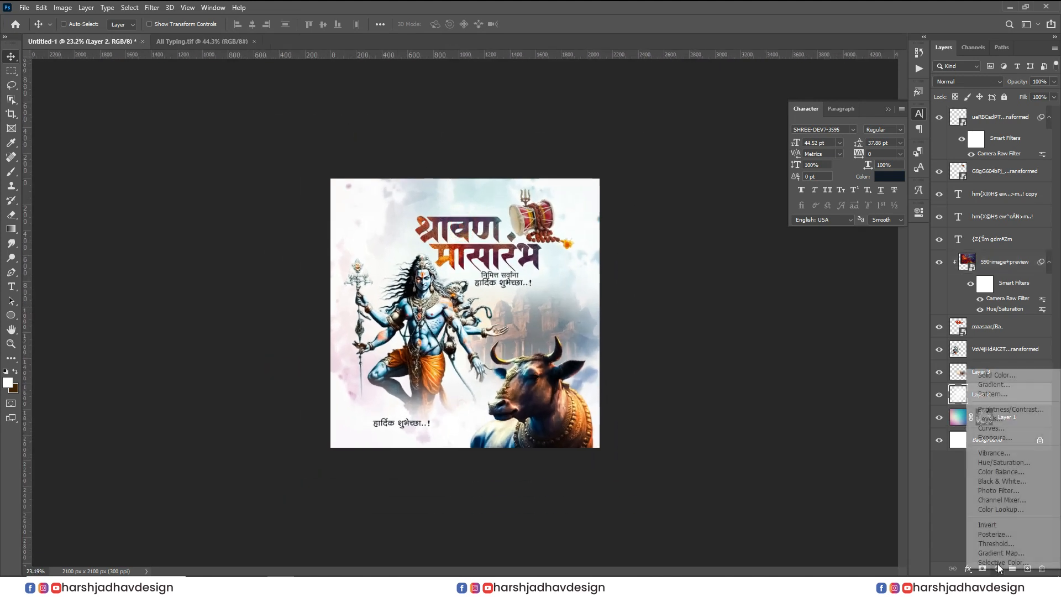
{"action": "left_click", "coordinate": [999, 471]}
{"action": "scroll", "coordinate": [835, 268], "scroll_direction": "up", "scroll_amount": 1}
{"action": "left_click_drag", "start_coordinate": [873, 267], "coordinate": [735, 268]}
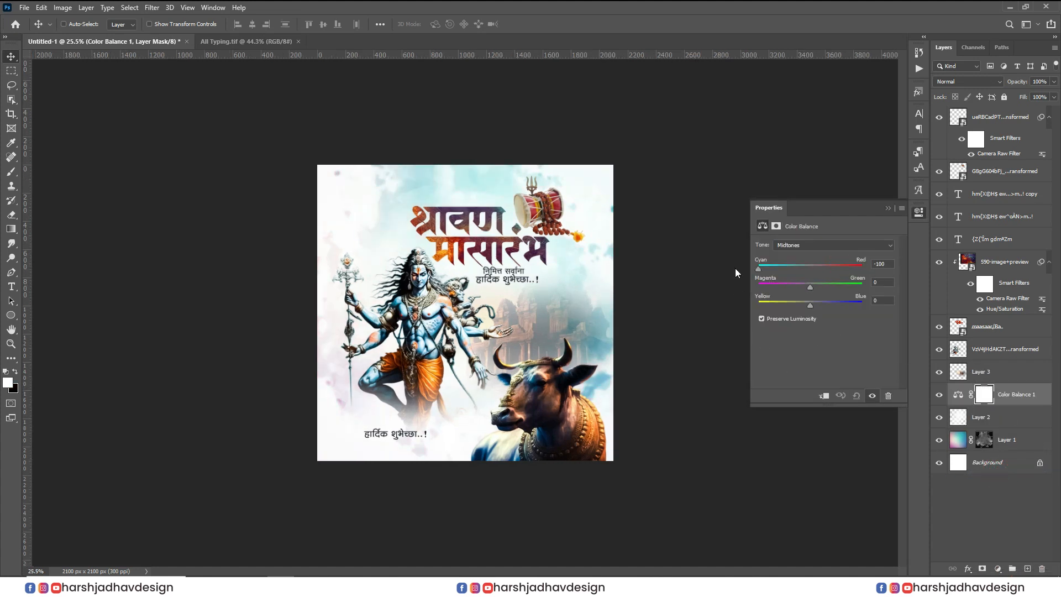
{"action": "left_click_drag", "start_coordinate": [745, 305], "coordinate": [839, 303]}
Set the feather of Layer 1's mask to 2.6 px to soften the watercolour background
{"action": "left_click", "coordinate": [985, 441]}
{"action": "left_click", "coordinate": [778, 317]}
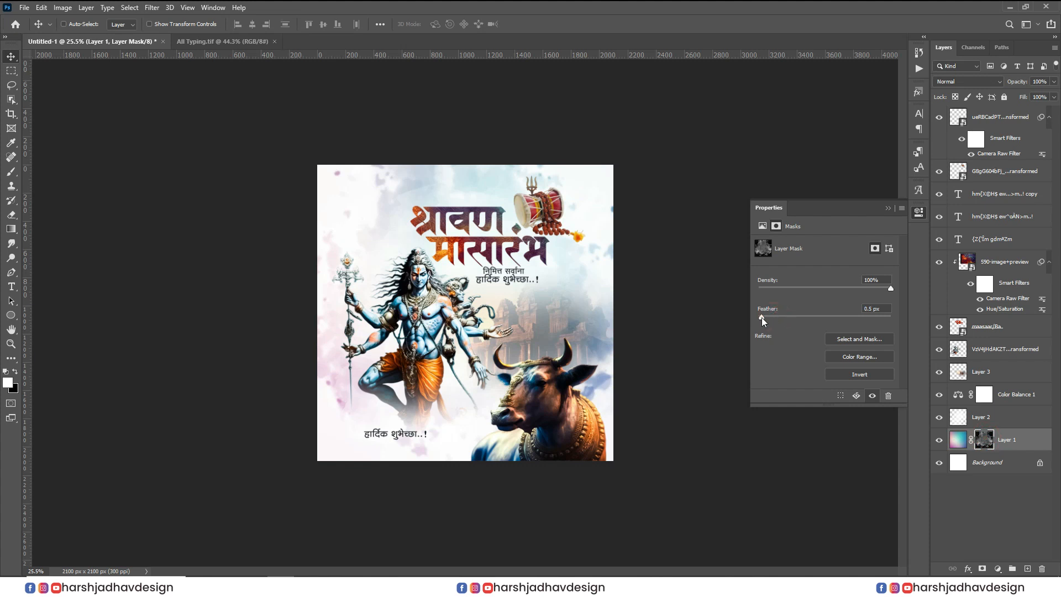
{"action": "left_click_drag", "start_coordinate": [775, 317], "coordinate": [777, 317]}
{"action": "scroll", "coordinate": [542, 305], "scroll_direction": "down", "scroll_amount": 4}
{"action": "scroll", "coordinate": [481, 198], "scroll_direction": "up", "scroll_amount": 6}
{"action": "scroll", "coordinate": [478, 199], "scroll_direction": "down", "scroll_amount": 2}
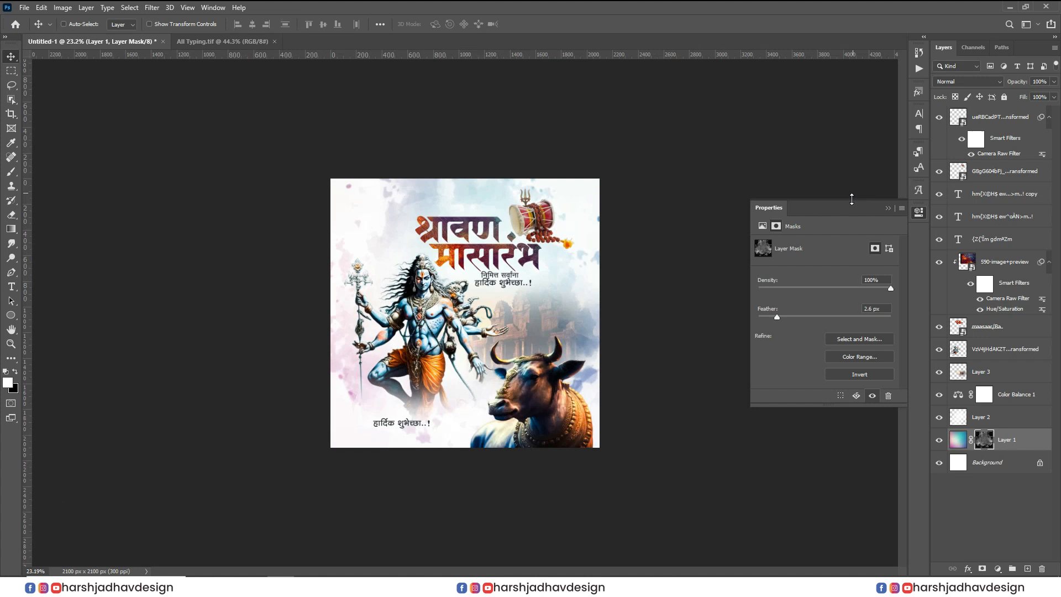
{"action": "left_click", "coordinate": [887, 209]}
{"action": "scroll", "coordinate": [606, 386], "scroll_direction": "up", "scroll_amount": 4}
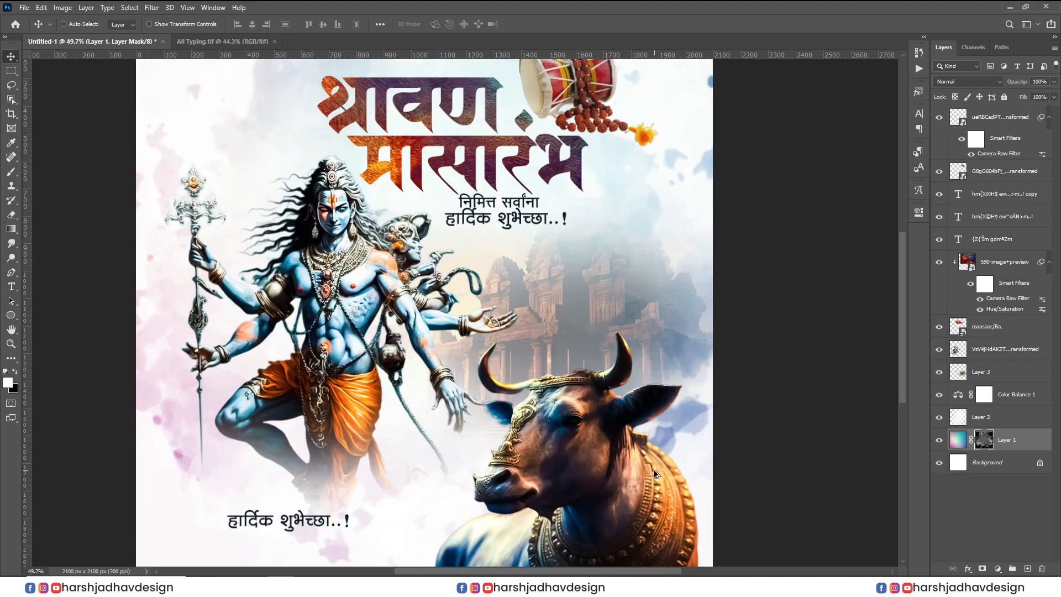
{"action": "scroll", "coordinate": [641, 463], "scroll_direction": "down", "scroll_amount": 5}
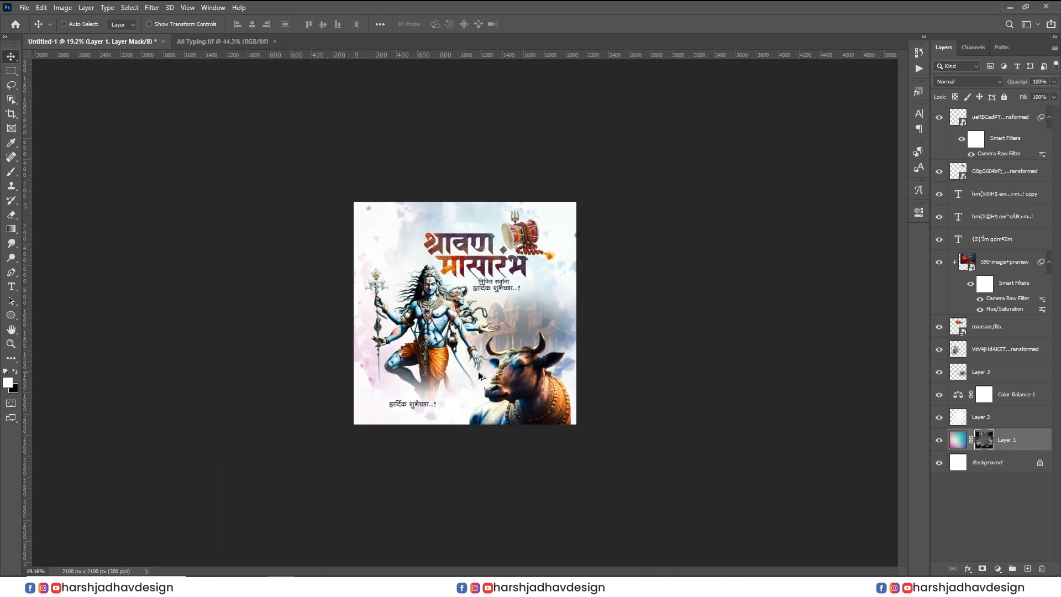
{"action": "scroll", "coordinate": [558, 365], "scroll_direction": "up", "scroll_amount": 3}
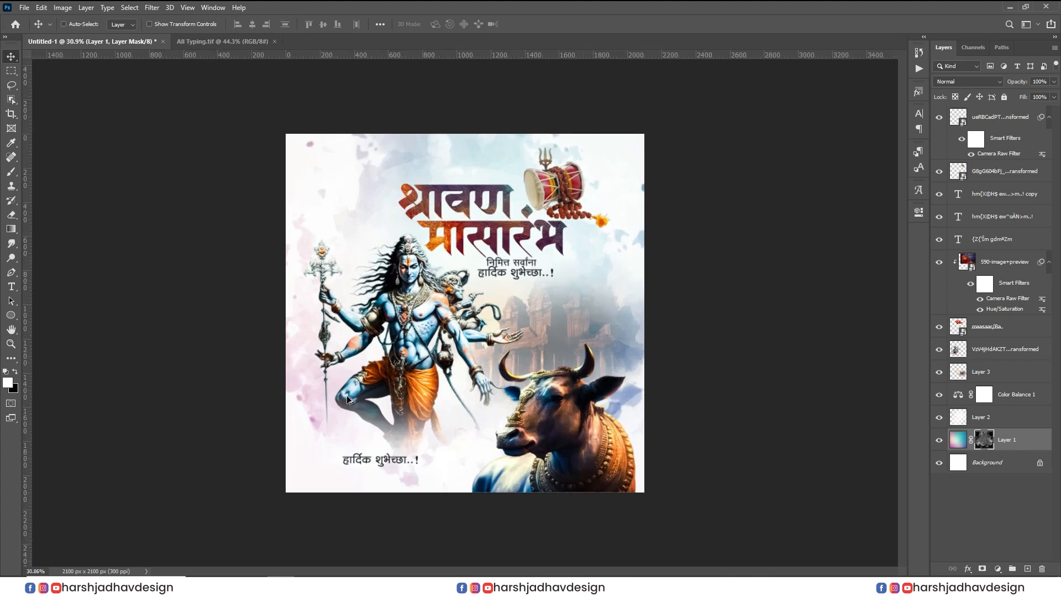
{"action": "scroll", "coordinate": [458, 387], "scroll_direction": "down", "scroll_amount": 1}
Replace the copied greeting below Shiva with the pasted three-line verse starting "शिव हेच सत्य आहे" and end it with "..!"
{"action": "scroll", "coordinate": [420, 409], "scroll_direction": "up", "scroll_amount": 3}
{"action": "scroll", "coordinate": [414, 425], "scroll_direction": "up", "scroll_amount": 3}
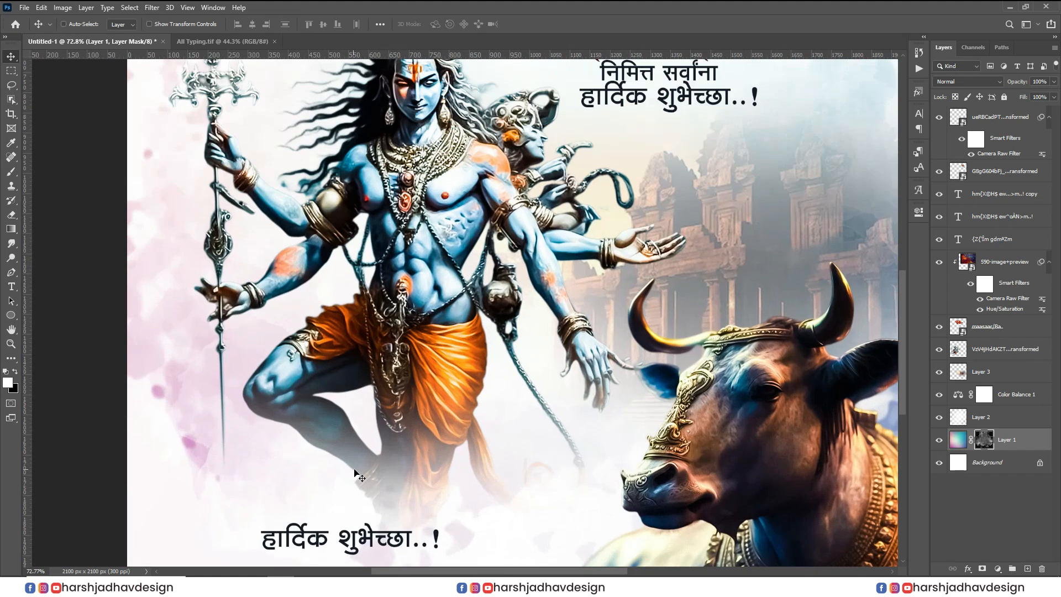
{"action": "left_click", "coordinate": [437, 419], "text": "ctrl"}
{"action": "double_click", "coordinate": [430, 411]}
{"action": "key", "text": "ctrl+v"}
{"action": "key", "text": "ctrl+a"}
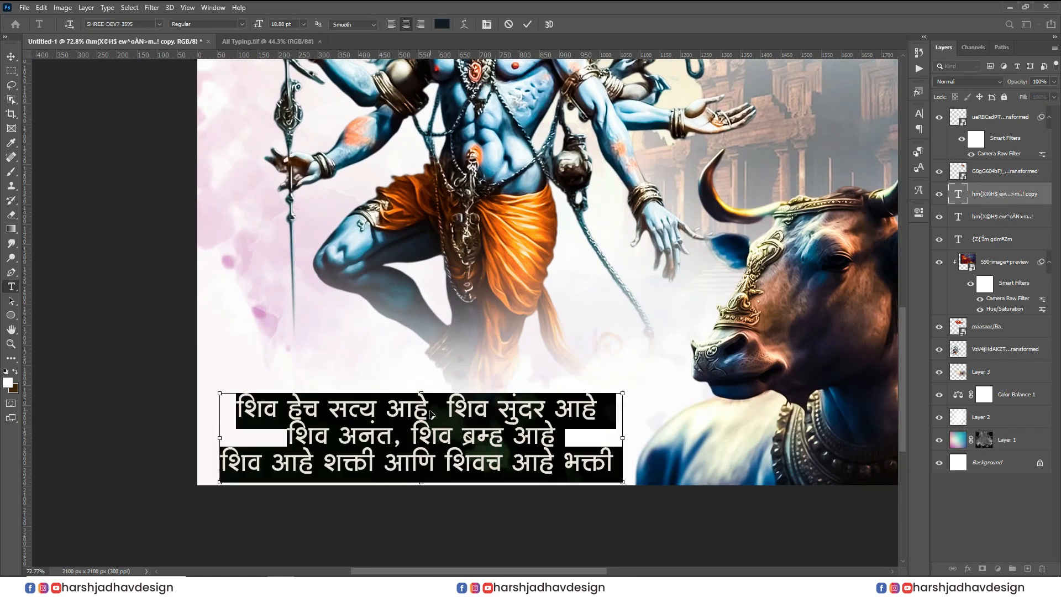
{"action": "left_click", "coordinate": [626, 460]}
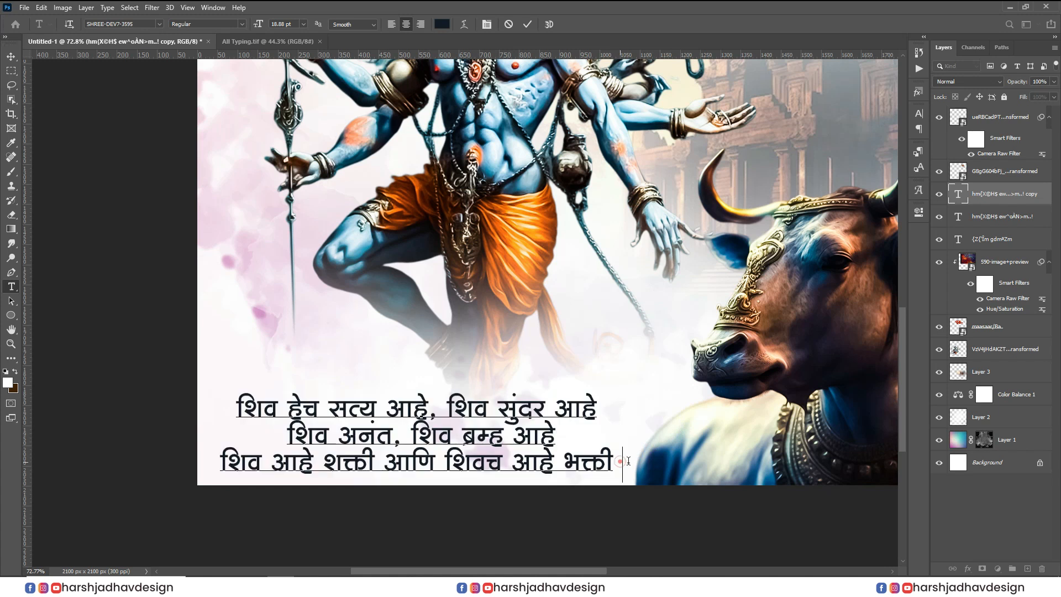
{"action": "type", "text": ".."}
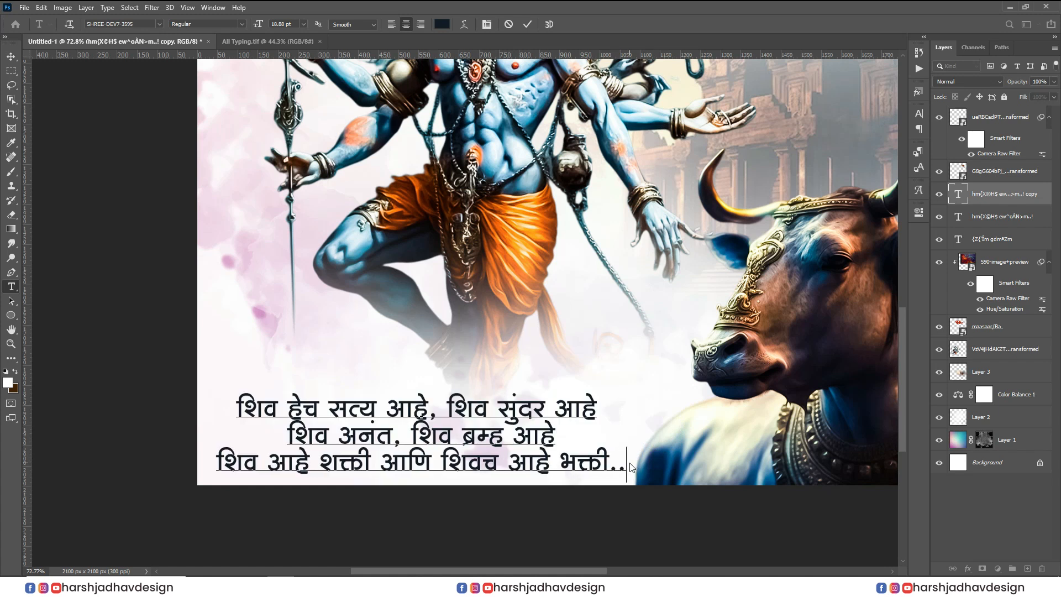
{"action": "type", "text": "!"}
{"action": "key", "text": "ctrl+Return"}
Scale the verse text down to about 12.75 pt and place it under Shiva's feet, clear of the bull
{"action": "key", "text": "ctrl+t"}
{"action": "left_click_drag", "start_coordinate": [423, 486], "coordinate": [629, 381]}
{"action": "key", "text": "Return"}
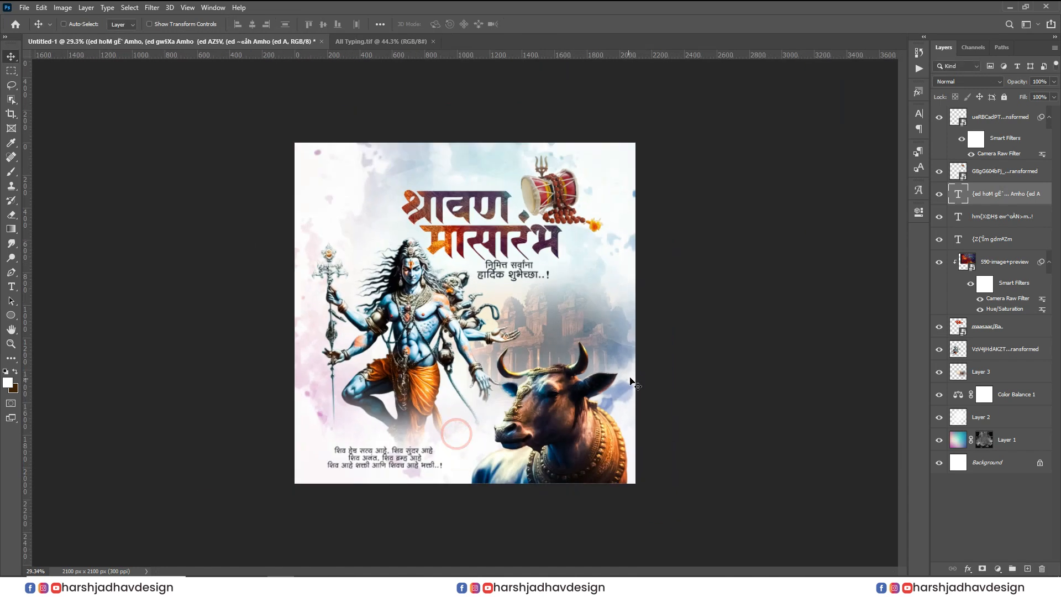
Set the verse text's font to SHREE-DEV7-3566
{"action": "left_click", "coordinate": [919, 113]}
{"action": "left_click_drag", "start_coordinate": [858, 143], "coordinate": [859, 143]}
{"action": "left_click_drag", "start_coordinate": [356, 479], "coordinate": [504, 351]}
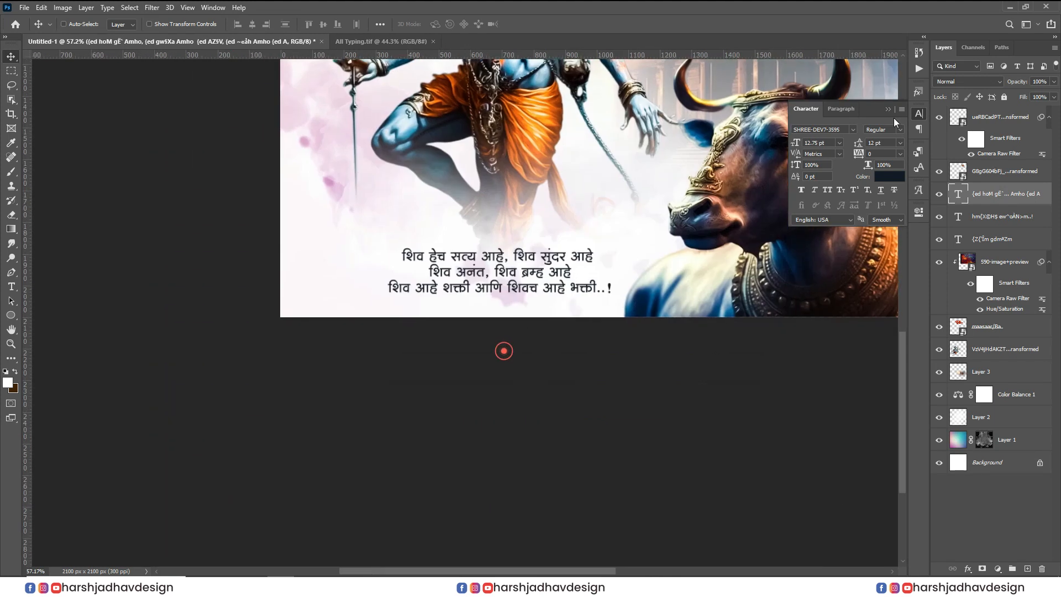
{"action": "left_click", "coordinate": [853, 128]}
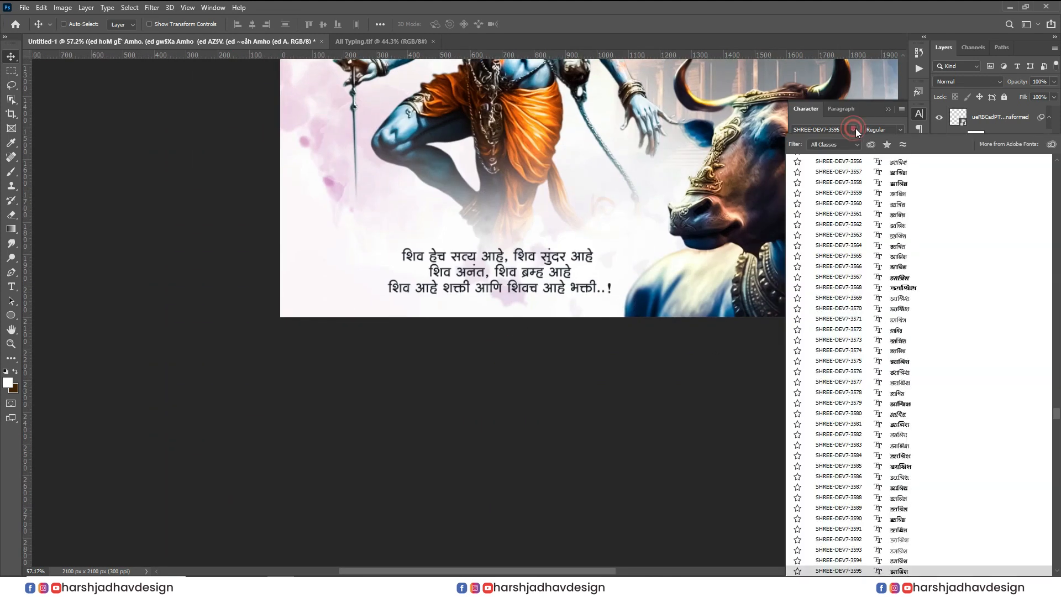
{"action": "left_click", "coordinate": [908, 265]}
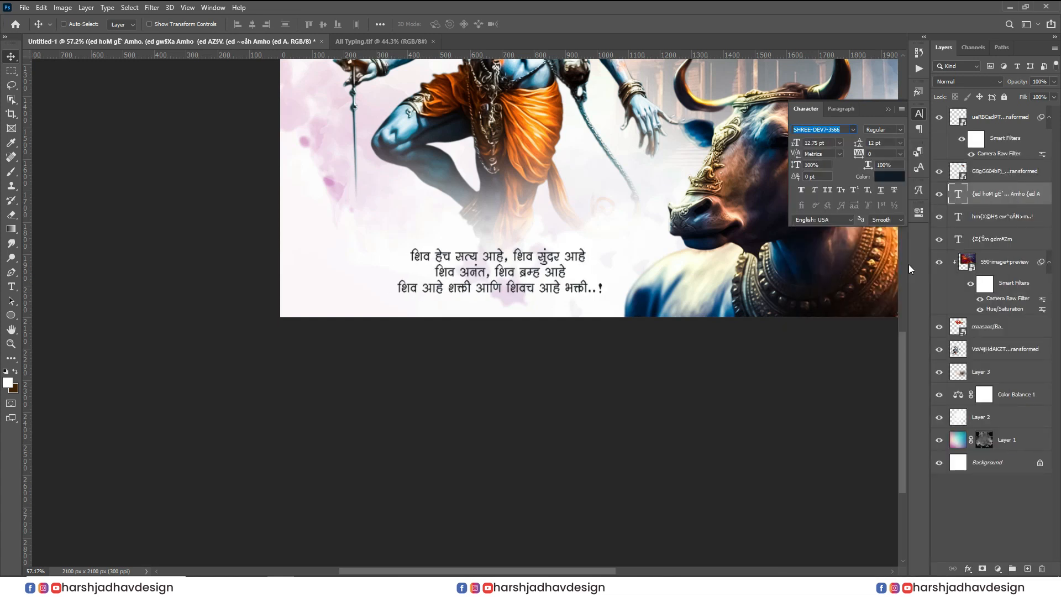
Enlarge the verse text proportionally to about 14.26 pt in the space below Shiva
{"action": "left_click_drag", "start_coordinate": [552, 303], "coordinate": [542, 303]}
{"action": "scroll", "coordinate": [521, 311], "scroll_direction": "down", "scroll_amount": 4}
{"action": "key", "text": "ctrl+t"}
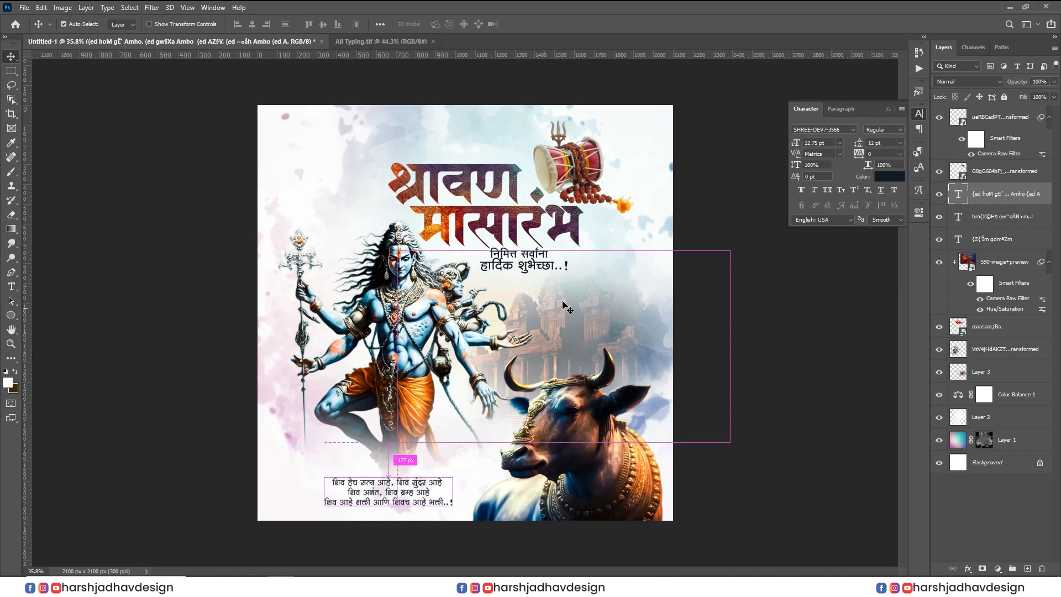
{"action": "left_click_drag", "start_coordinate": [326, 509], "coordinate": [311, 513]}
{"action": "key", "text": "Return"}
{"action": "scroll", "coordinate": [505, 479], "scroll_direction": "down", "scroll_amount": 6}
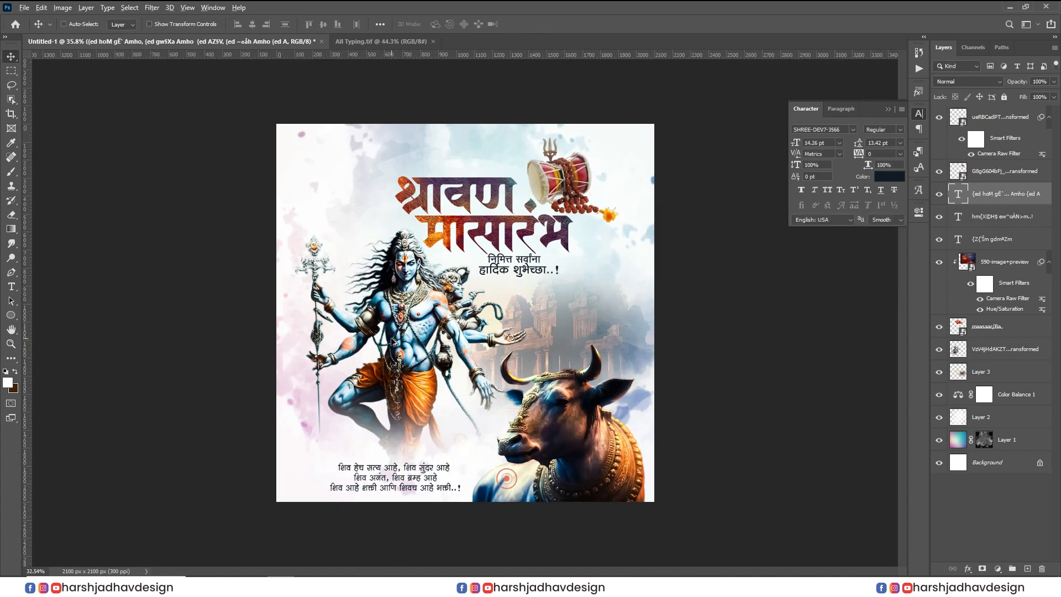
Duplicate the verse text twice over the poster's upper-left area and scale the copies larger
{"action": "left_click_drag", "start_coordinate": [413, 438], "coordinate": [463, 262]}
{"action": "key", "text": "ctrl+t"}
{"action": "key", "text": "Return"}
{"action": "key", "text": "ctrl+t"}
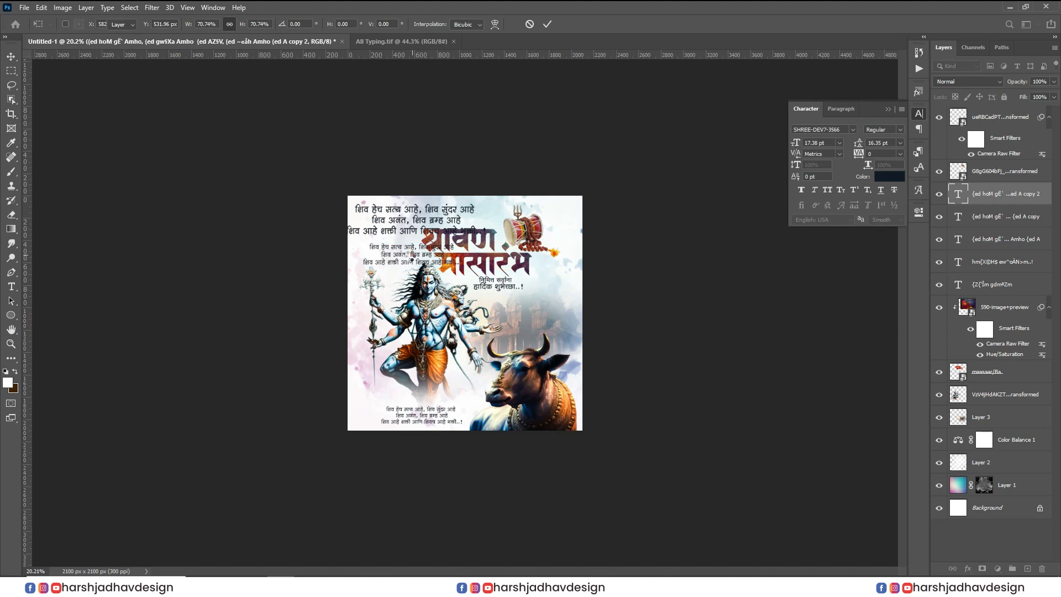
{"action": "key", "text": "Return"}
Move the verse copies below Layer 3 and spread faded duplicates across the upper and left parts of the watercolour background
{"action": "left_click", "coordinate": [993, 221], "text": "shift"}
{"action": "left_click_drag", "start_coordinate": [992, 221], "coordinate": [994, 428]}
{"action": "left_click", "coordinate": [966, 216]}
{"action": "left_click_drag", "start_coordinate": [468, 253], "coordinate": [394, 358]}
{"action": "left_click", "coordinate": [472, 407]}
{"action": "scroll", "coordinate": [191, 259], "scroll_direction": "up", "scroll_amount": 4}
{"action": "scroll", "coordinate": [191, 259], "scroll_direction": "up", "scroll_amount": 3}
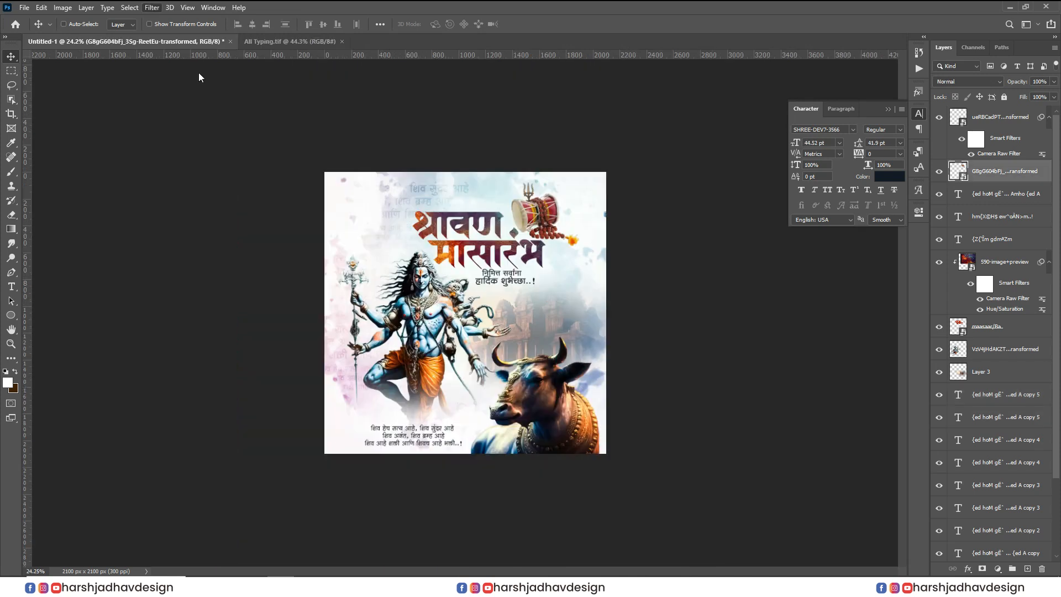
Apply Camera Raw to the drum image with Exposure +0.55, Contrast +64, Vibrance +56, Sharpening 53, Noise Reduction 61 and Color Noise Reduction 54
{"action": "key", "text": "shift+ctrl+a"}
{"action": "left_click", "coordinate": [501, 216]}
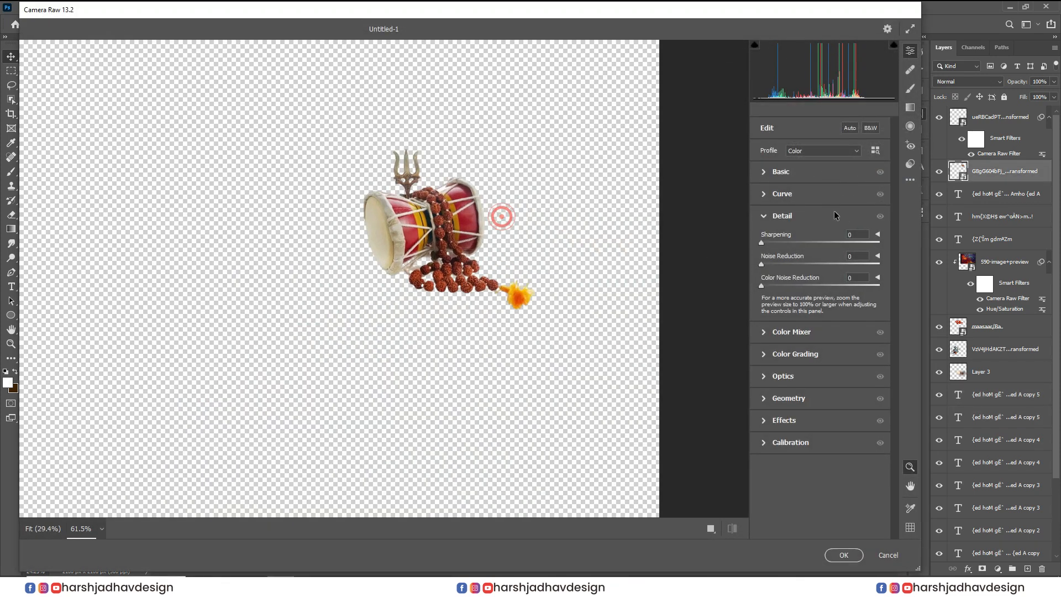
{"action": "left_click", "coordinate": [801, 171]}
{"action": "left_click_drag", "start_coordinate": [827, 256], "coordinate": [858, 275]}
{"action": "left_click_drag", "start_coordinate": [820, 429], "coordinate": [853, 430]}
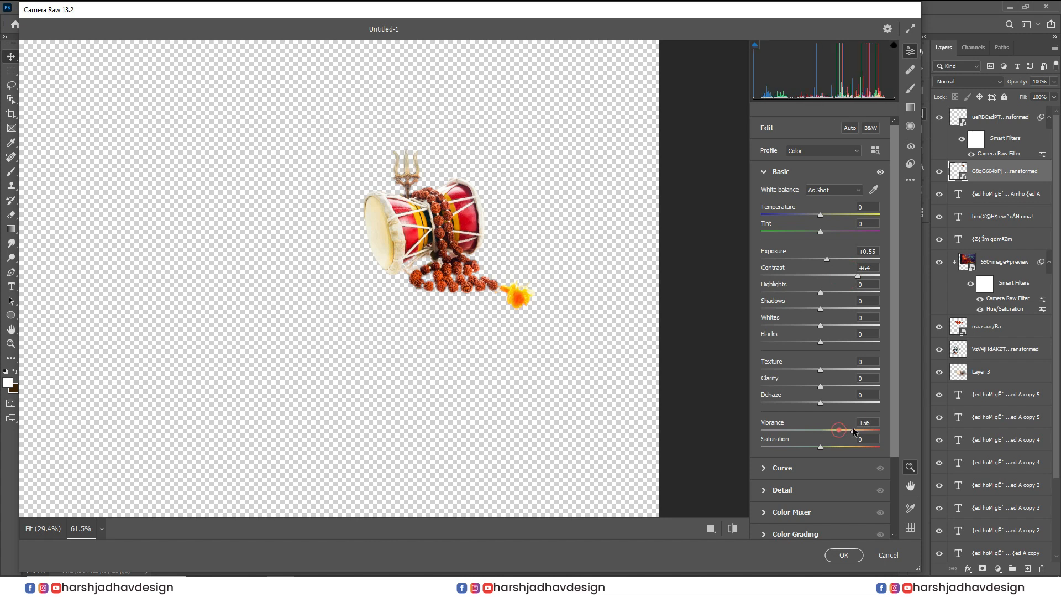
{"action": "left_click_drag", "start_coordinate": [835, 384], "coordinate": [841, 387]}
{"action": "left_click", "coordinate": [800, 482]}
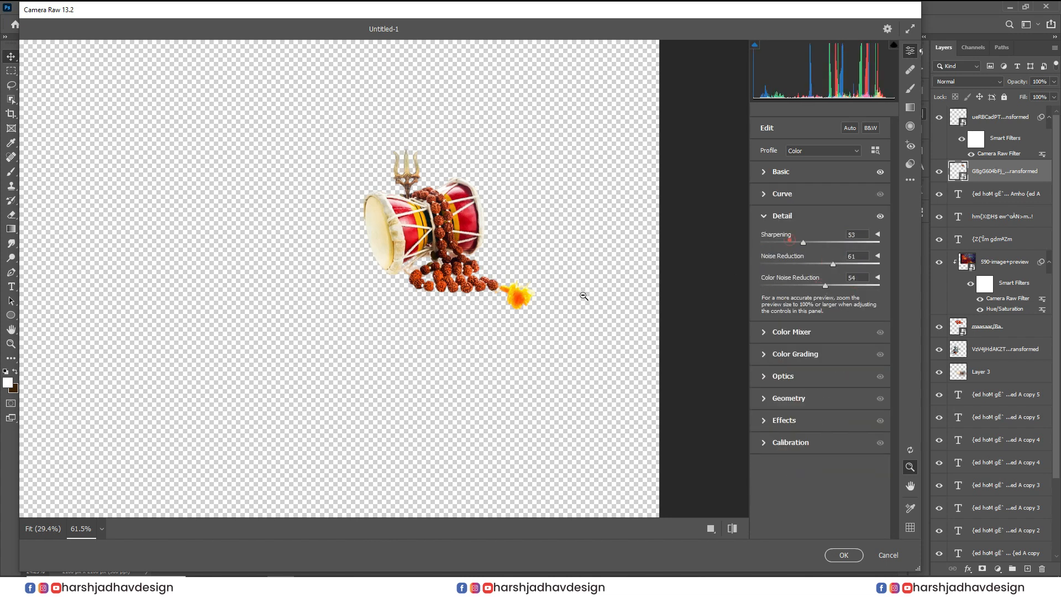
{"action": "left_click", "coordinate": [843, 554]}
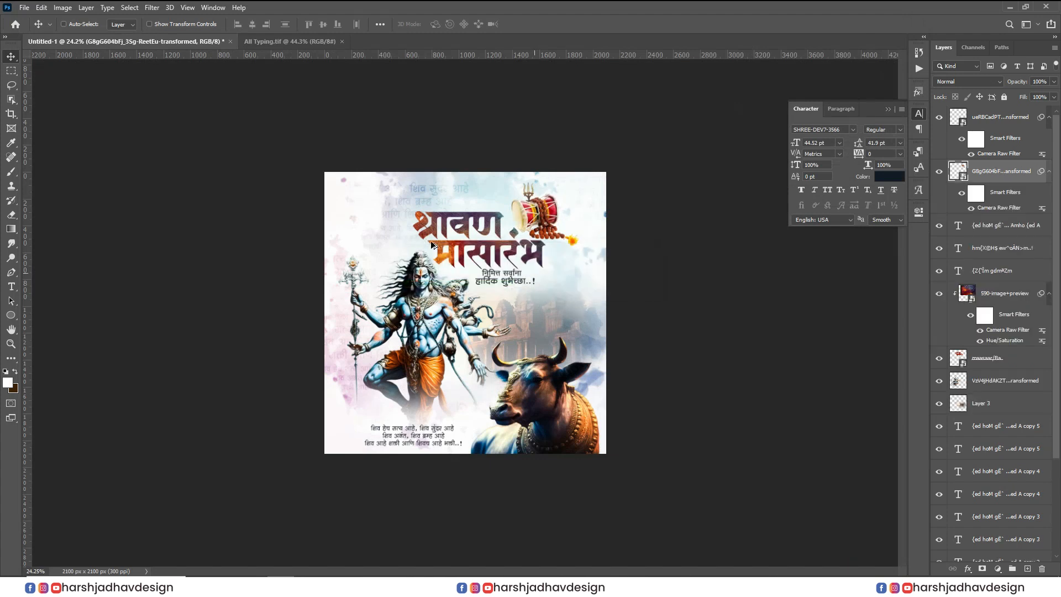
Add a new layer above all others and set up the Logo MY brush with dark brown as the foreground colour
{"action": "scroll", "coordinate": [431, 244], "scroll_direction": "down", "scroll_amount": 4}
{"action": "scroll", "coordinate": [540, 277], "scroll_direction": "up", "scroll_amount": 6}
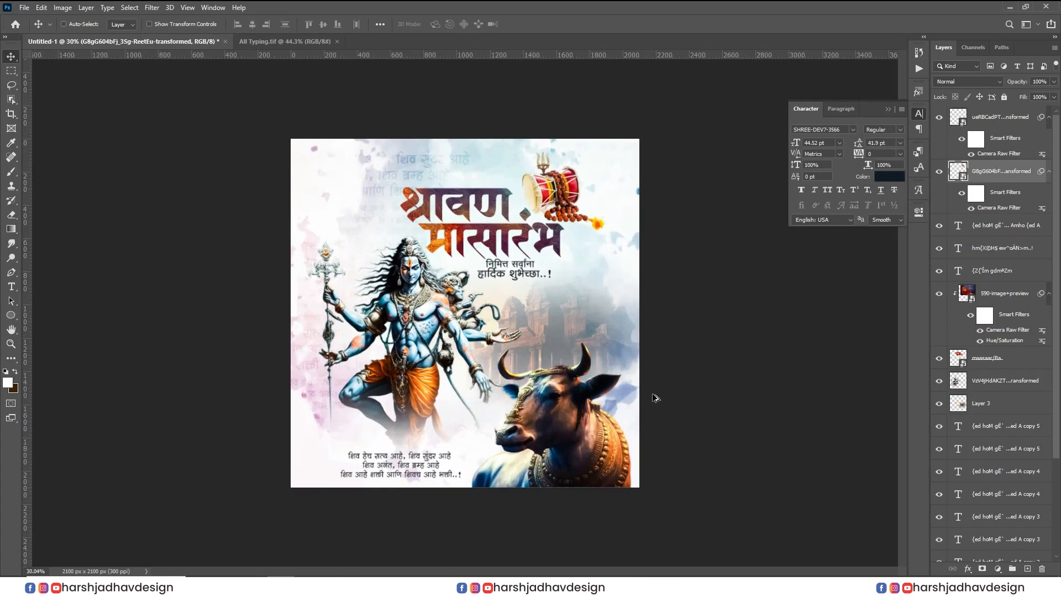
{"action": "scroll", "coordinate": [275, 138], "scroll_direction": "down", "scroll_amount": 1}
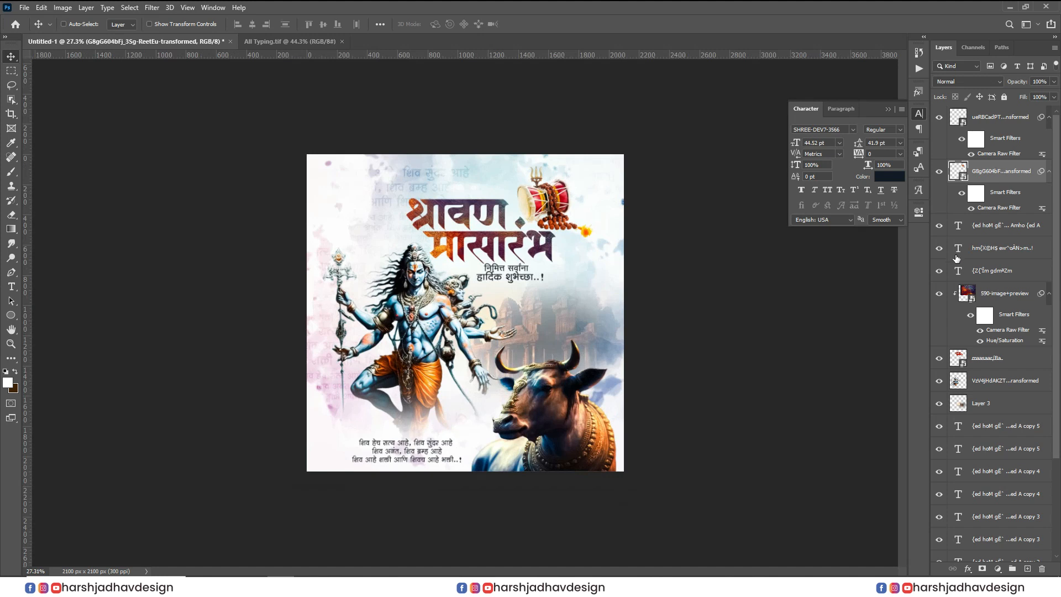
{"action": "left_click", "coordinate": [1013, 116]}
{"action": "scroll", "coordinate": [1016, 119], "scroll_direction": "up", "scroll_amount": 2}
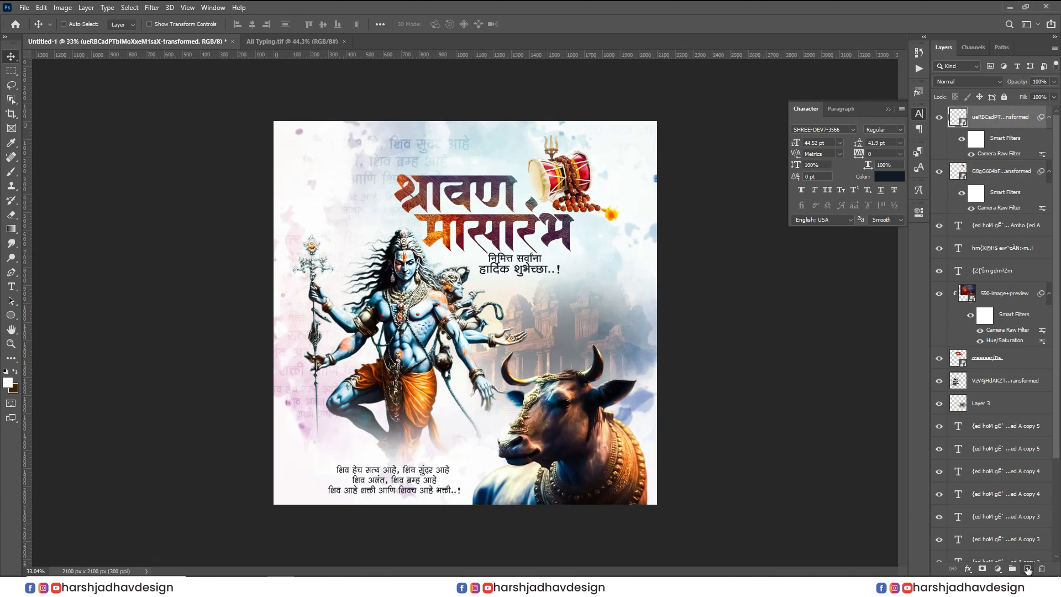
{"action": "left_click", "coordinate": [1027, 569]}
{"action": "scroll", "coordinate": [526, 308], "scroll_direction": "down", "scroll_amount": 1}
{"action": "key", "text": "b"}
{"action": "right_click", "coordinate": [659, 226]}
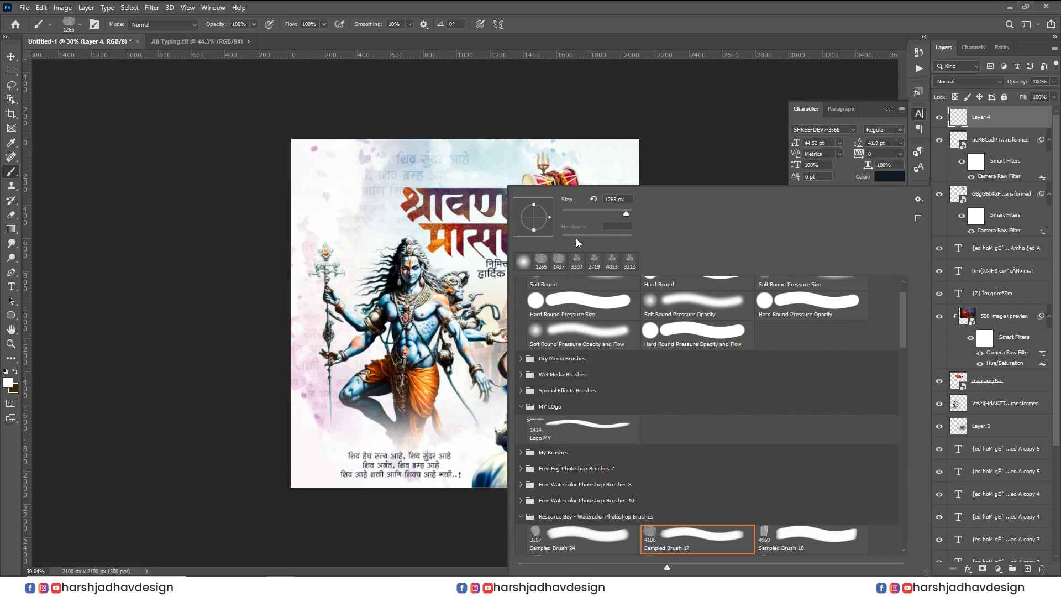
{"action": "left_click", "coordinate": [561, 429]}
{"action": "left_click", "coordinate": [14, 372]}
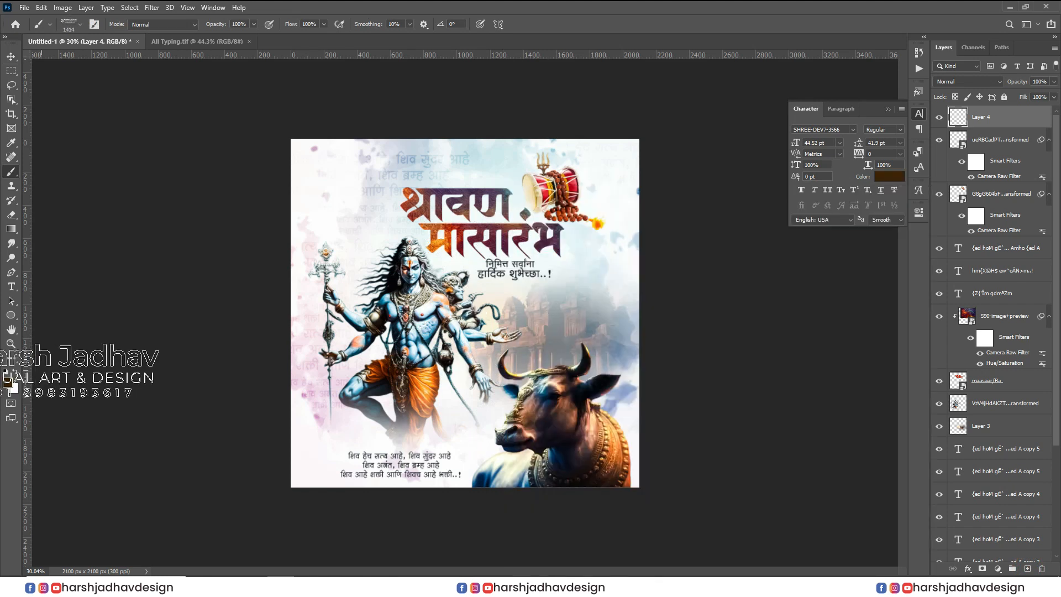
Stamp the logo once across the poster's middle at a brush size of 1680 px and convert its layer to a smart object
{"action": "key", "text": "bracketright"}
{"action": "key", "text": "bracketright"}
{"action": "key", "text": "bracketright"}
{"action": "left_click", "coordinate": [472, 299]}
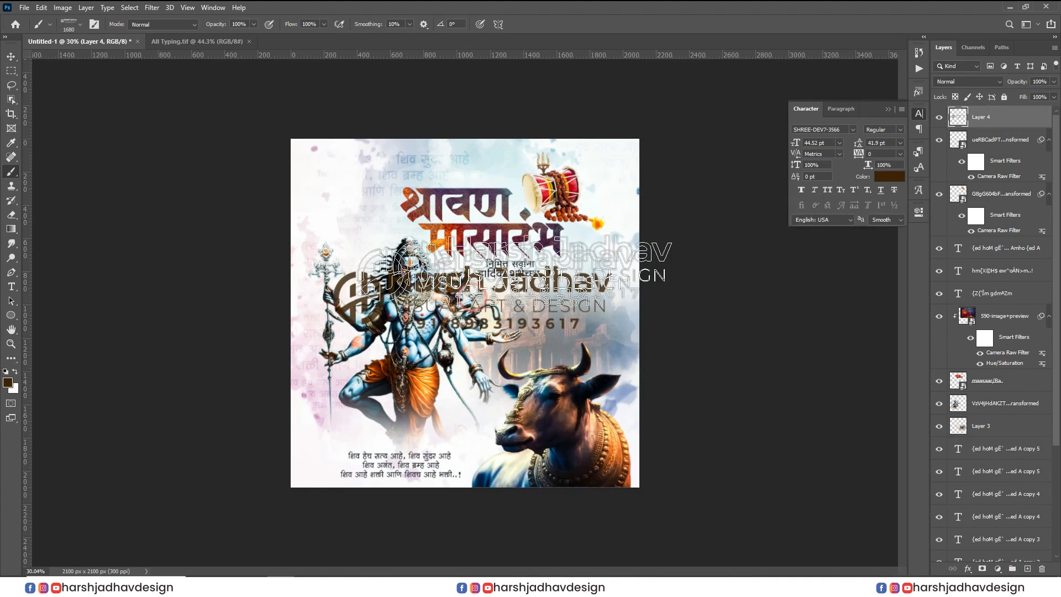
{"action": "key", "text": "ctrl+z"}
{"action": "left_click", "coordinate": [446, 302]}
{"action": "right_click", "coordinate": [989, 113]}
{"action": "left_click", "coordinate": [946, 255]}
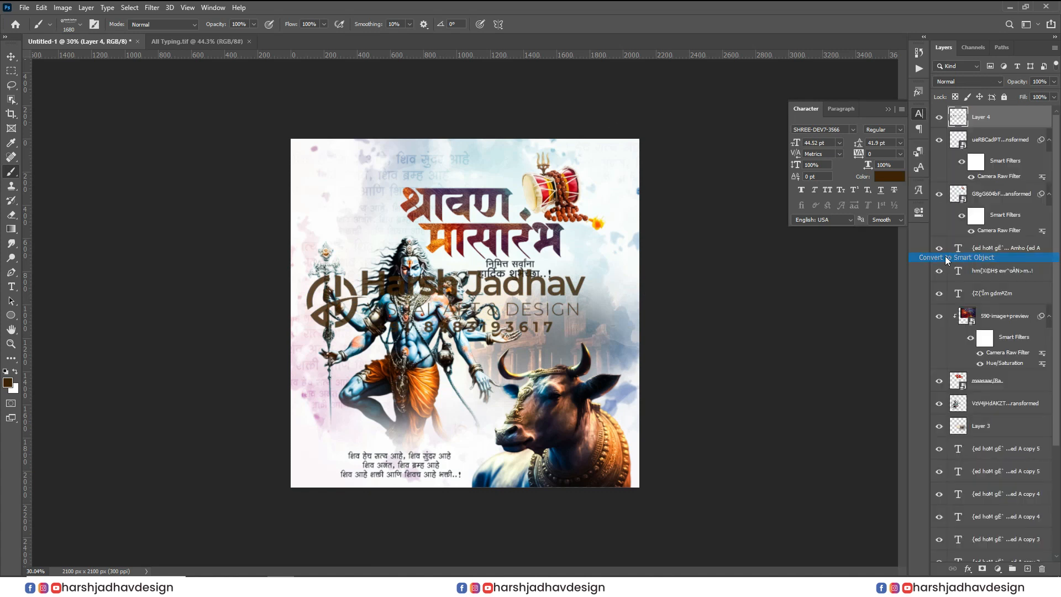
Scale the logo to about 14.3%, rotate it 90° clockwise and place it near the poster's upper-left corner
{"action": "left_click", "coordinate": [9, 56]}
{"action": "left_click_drag", "start_coordinate": [415, 264], "coordinate": [455, 181]}
{"action": "key", "text": "ctrl+t"}
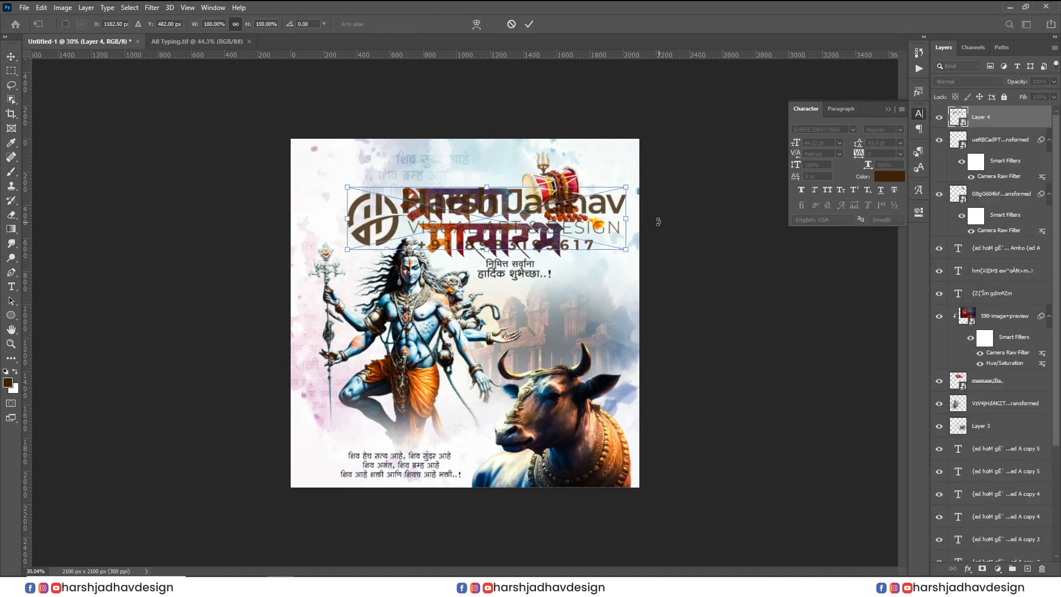
{"action": "left_click_drag", "start_coordinate": [522, 221], "coordinate": [386, 220]}
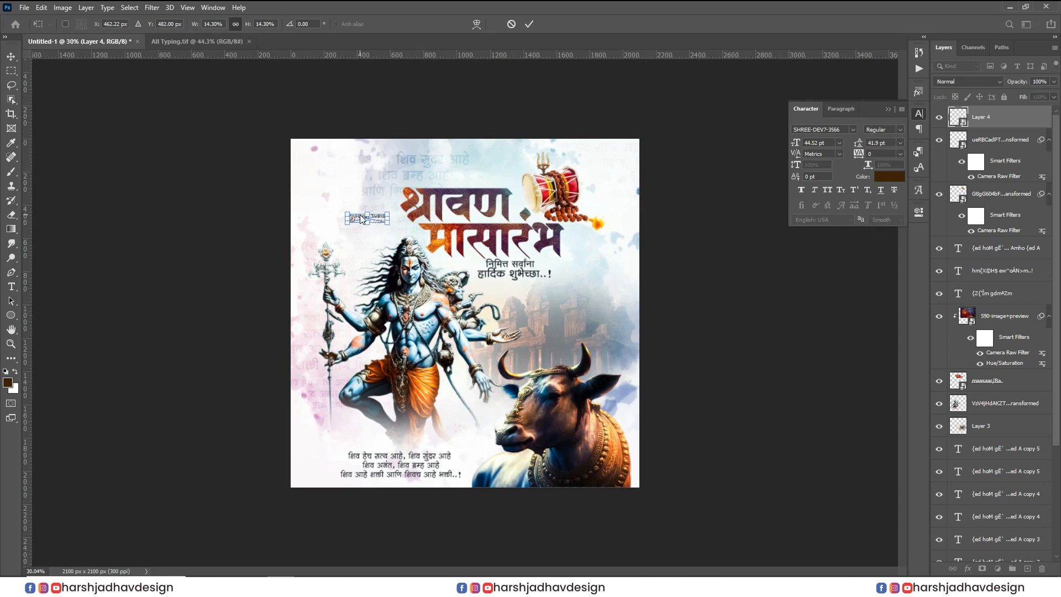
{"action": "right_click", "coordinate": [362, 219]}
{"action": "left_click", "coordinate": [417, 318]}
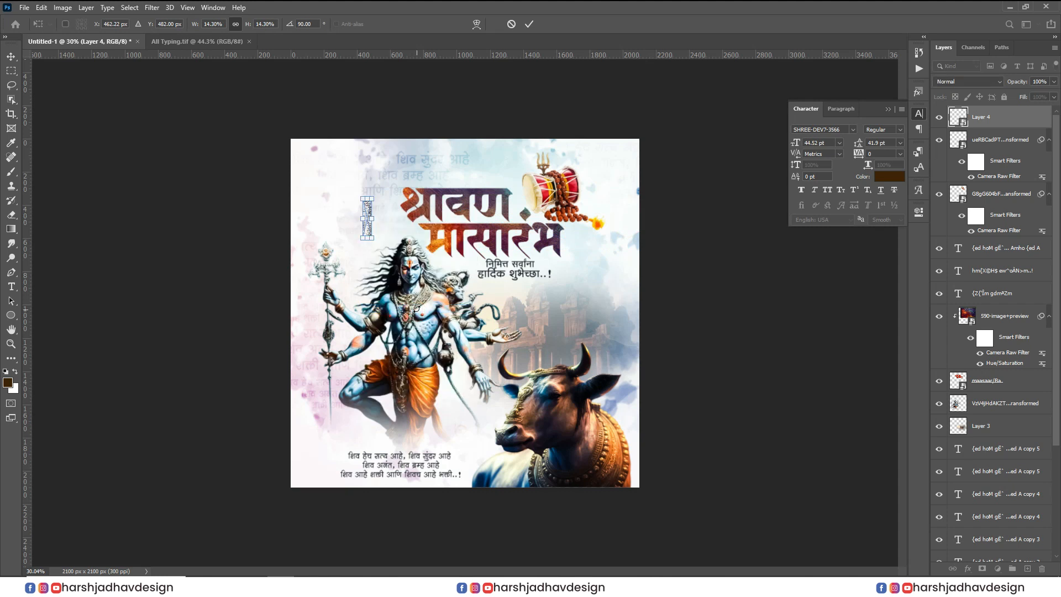
{"action": "key", "text": "Return"}
{"action": "left_click_drag", "start_coordinate": [340, 198], "coordinate": [341, 181]}
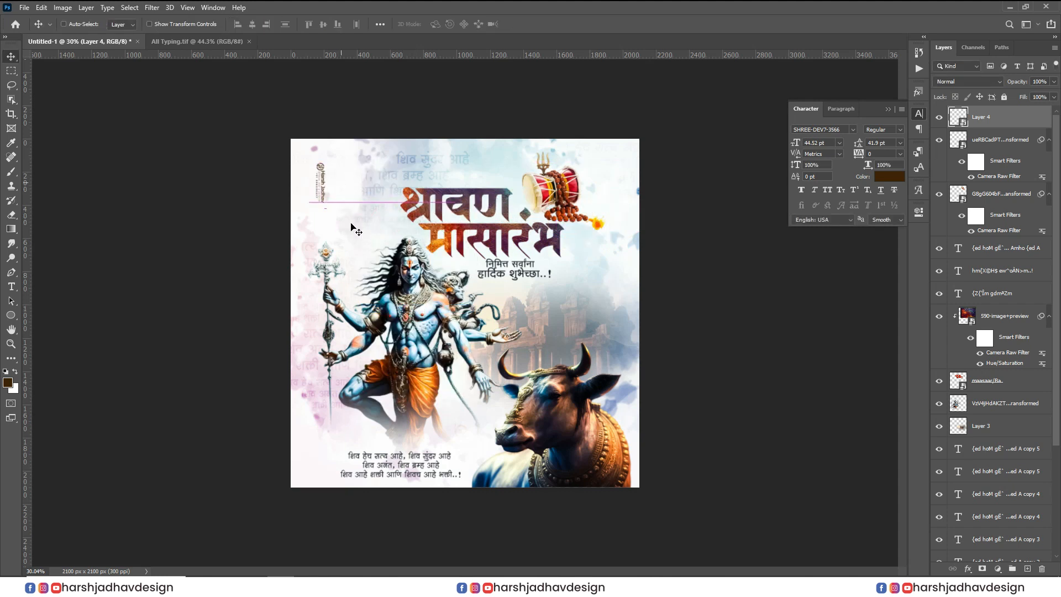
Darken the logo with a Hue/Saturation Lightness of -53
{"action": "scroll", "coordinate": [363, 156], "scroll_direction": "up", "scroll_amount": 1}
{"action": "key", "text": "ctrl+u"}
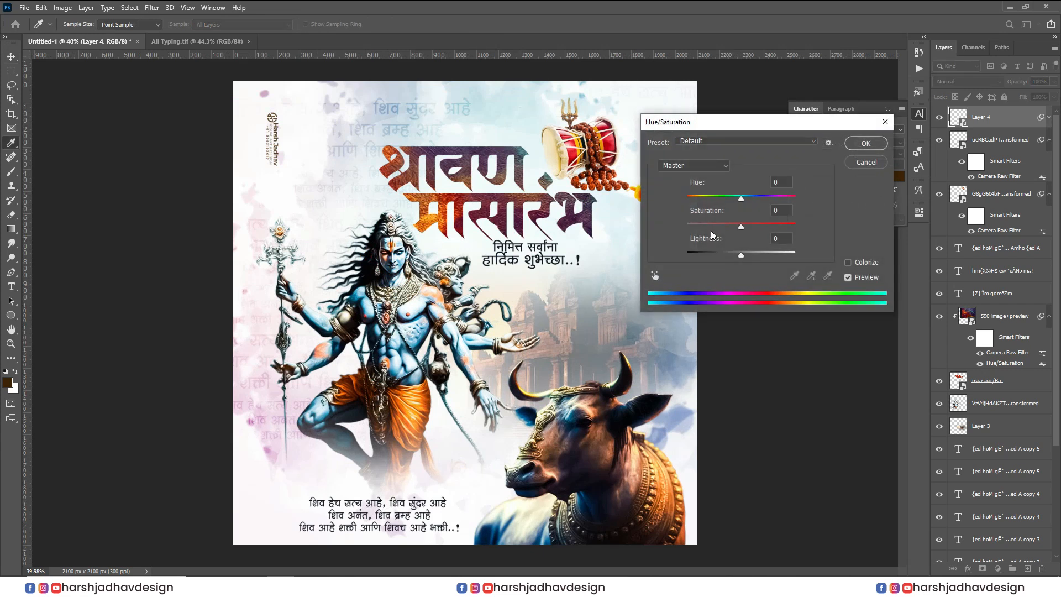
{"action": "left_click", "coordinate": [715, 257]}
{"action": "left_click", "coordinate": [866, 144]}
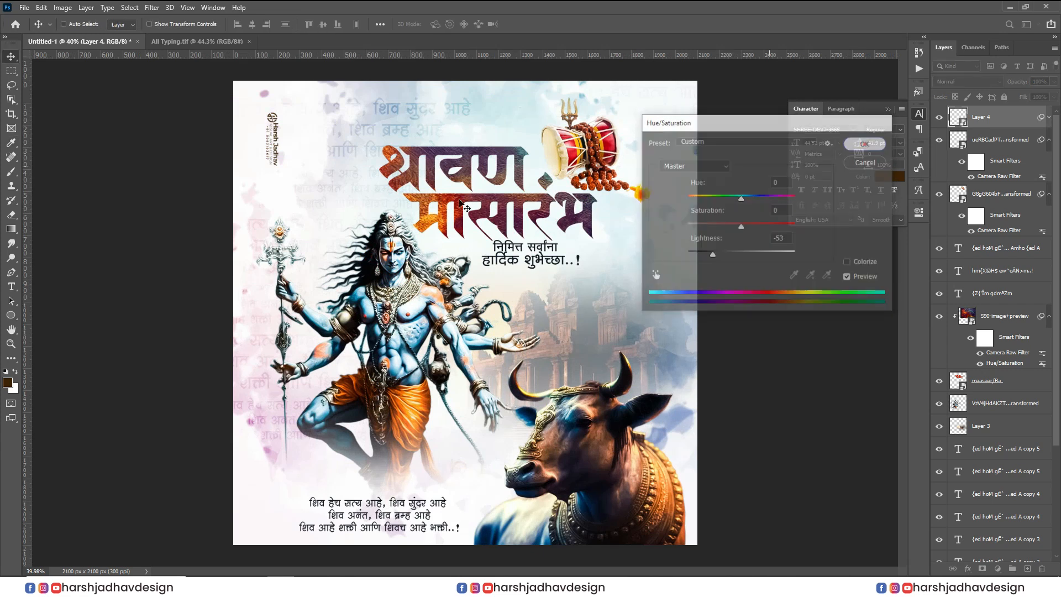
Review the finished poster in full-screen view
{"action": "scroll", "coordinate": [486, 253], "scroll_direction": "down", "scroll_amount": 2}
{"action": "scroll", "coordinate": [451, 312], "scroll_direction": "up", "scroll_amount": 2}
{"action": "key", "text": "f"}
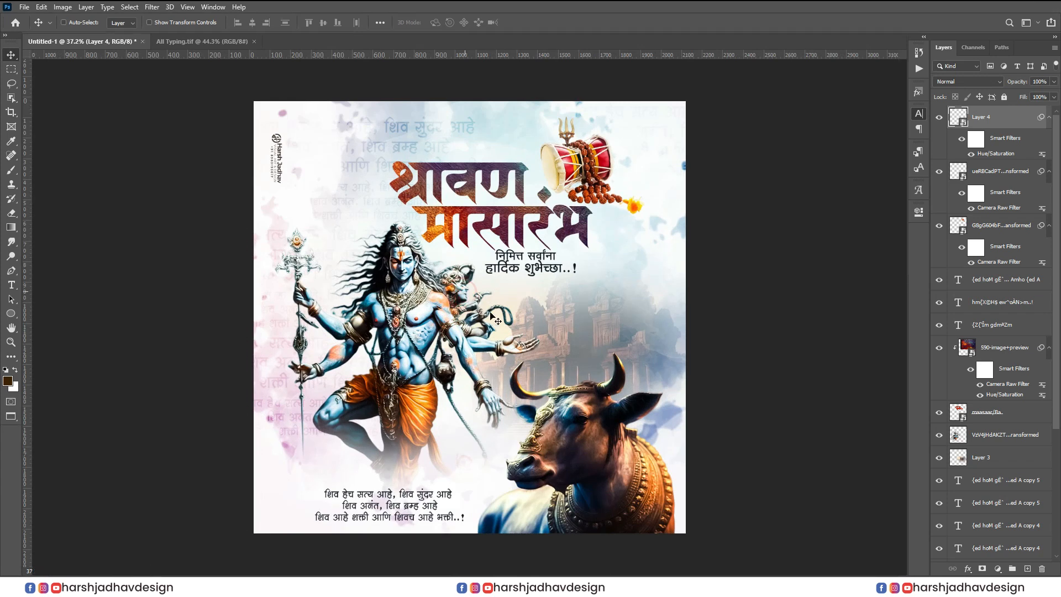
{"action": "key", "text": "f"}
{"action": "scroll", "coordinate": [491, 312], "scroll_direction": "up", "scroll_amount": 1}
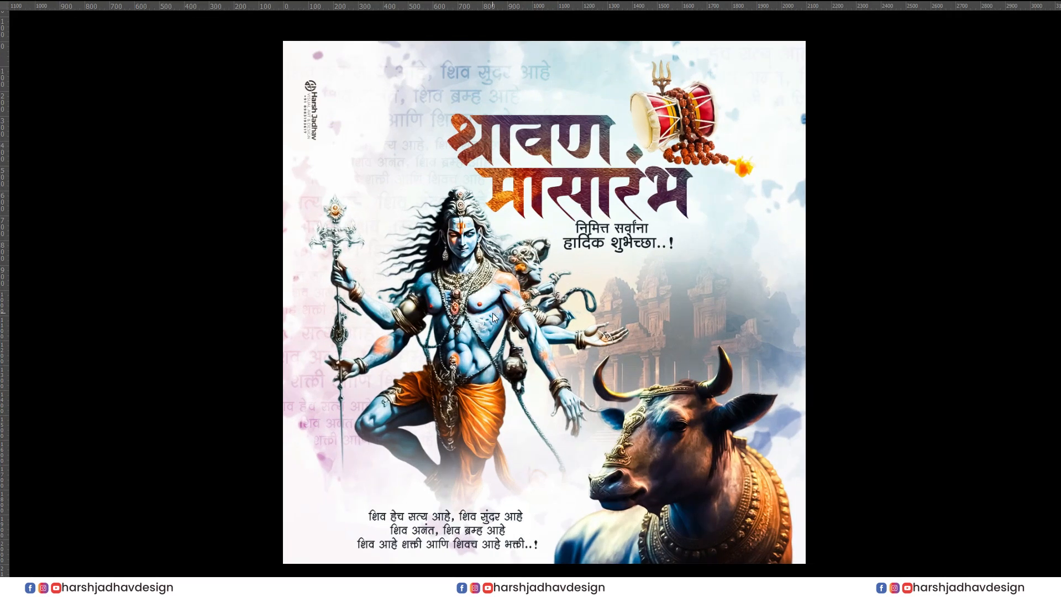
{"action": "scroll", "coordinate": [489, 306], "scroll_direction": "down", "scroll_amount": 2}
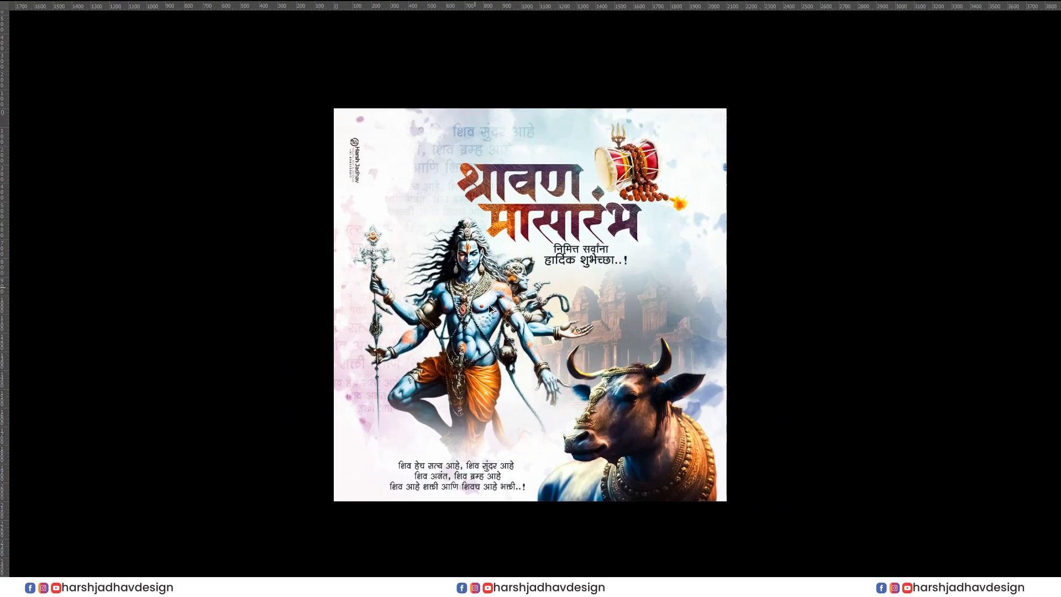